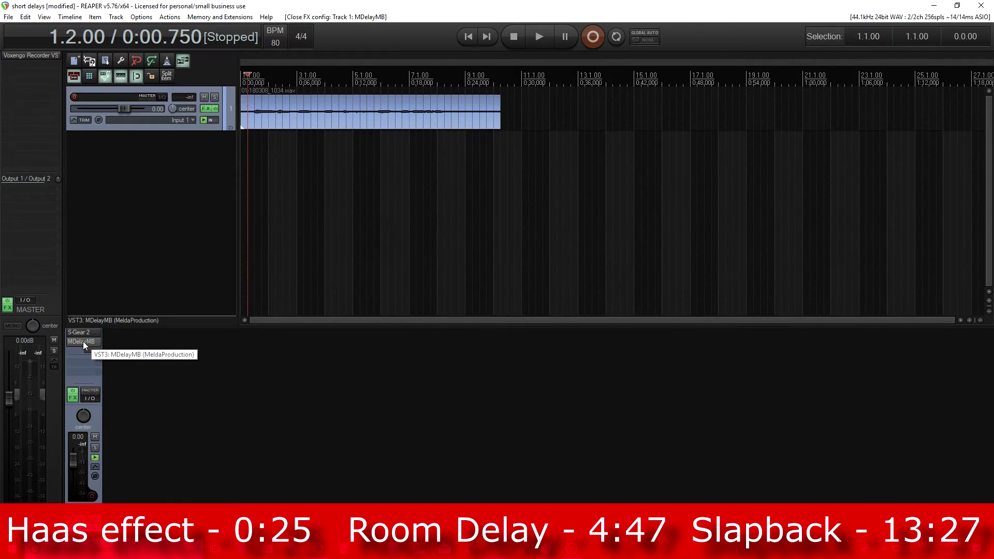
# Open the track's S-Gear 2 amp plugin and play back part of the dry guitar recording
pyautogui.click(83, 332)
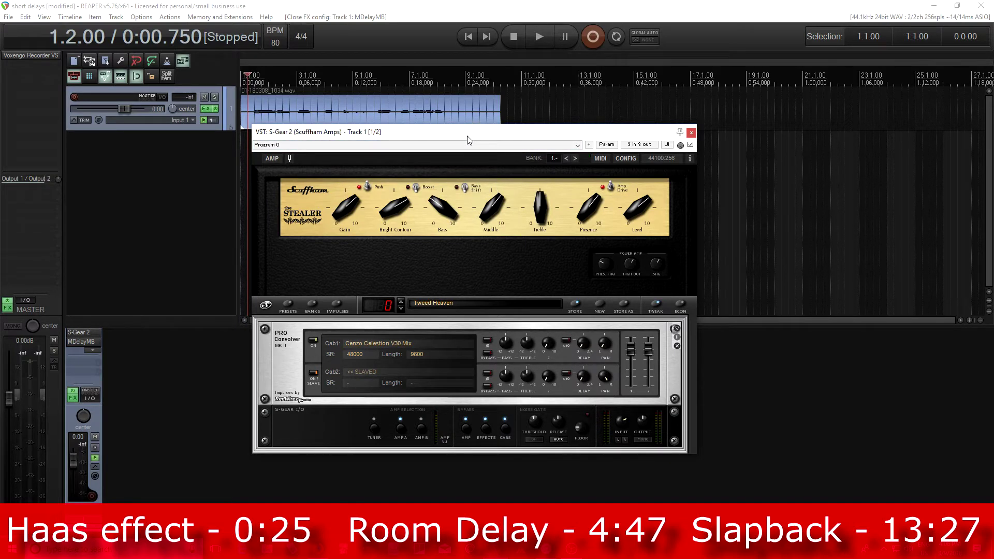
pyautogui.moveTo(468, 140); pyautogui.dragTo(472, 166)
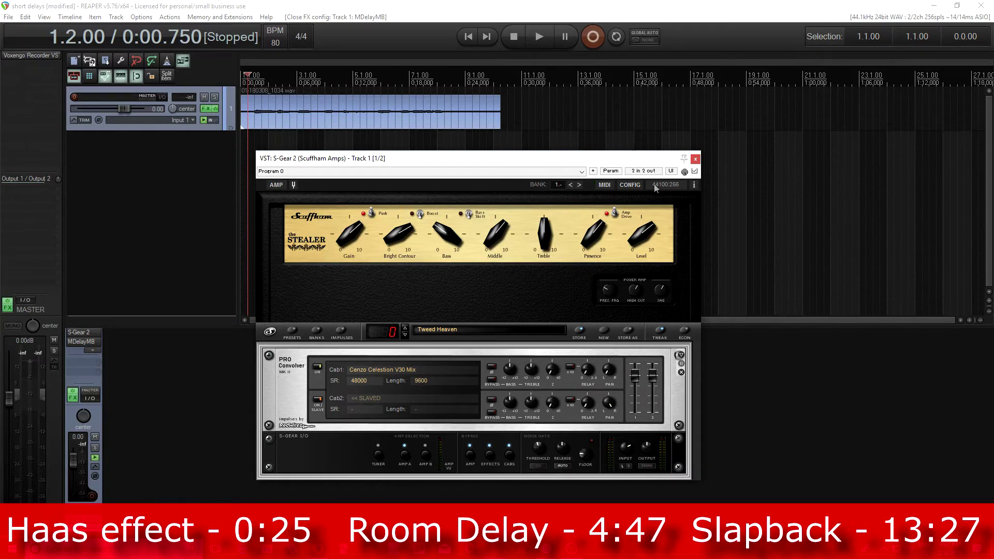
pyautogui.click(545, 43)
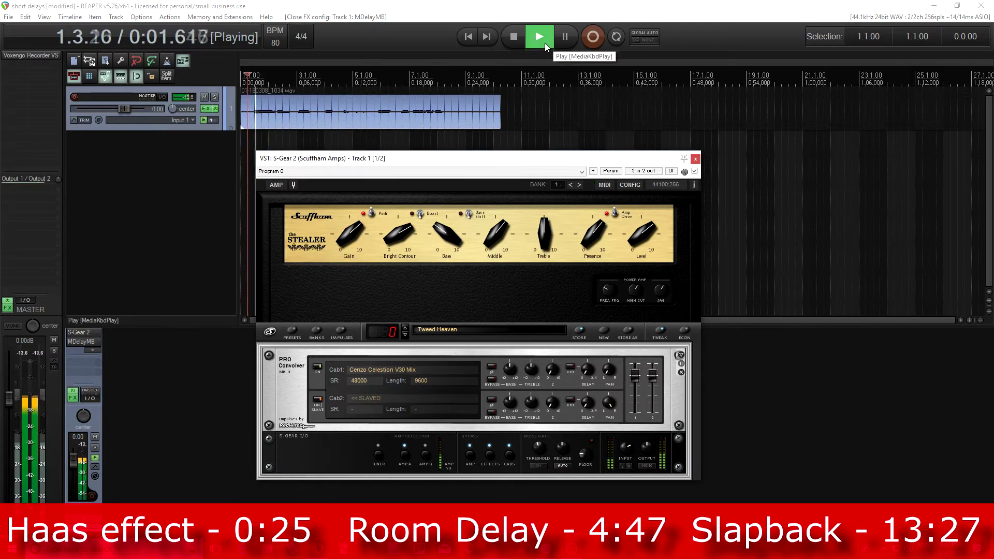
pyautogui.click(514, 36)
pyautogui.click(696, 159)
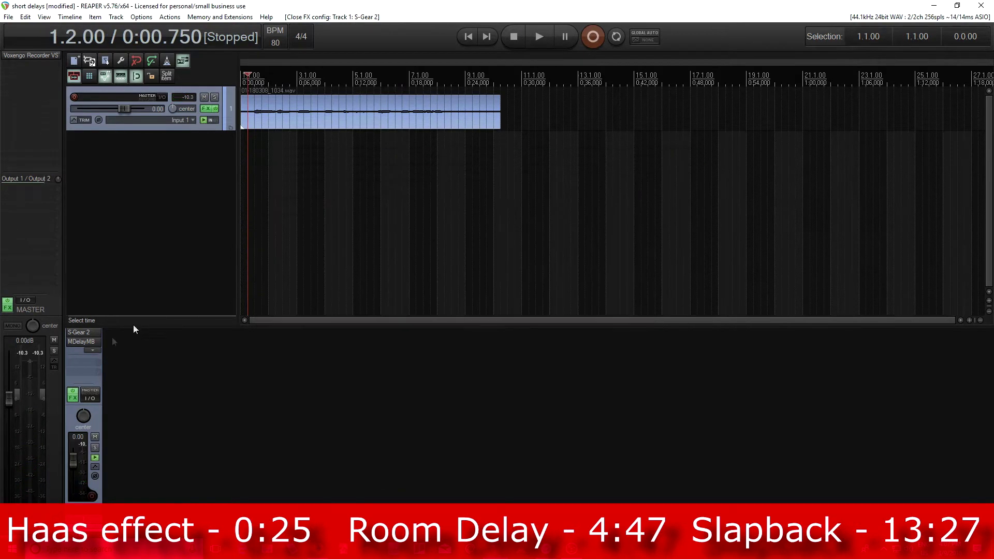
# In the track's MDelayMB plugin, set the delay time to 15 ms and the feedback to 0%
pyautogui.click(82, 344)
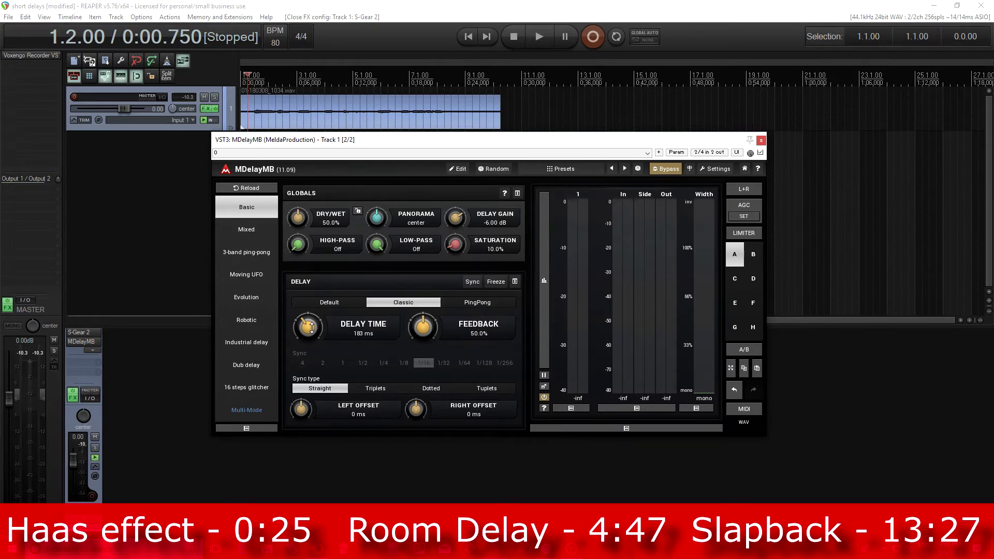
pyautogui.moveTo(308, 326); pyautogui.dragTo(308, 324)
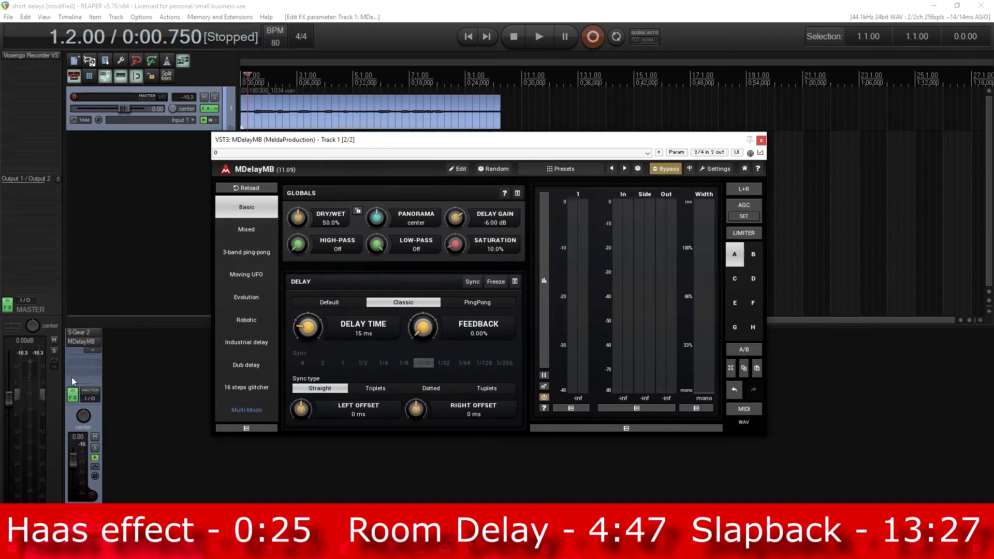
# Pan Cab2 in S-Gear 2 to L10.0 and play the track with the delay bypassed
pyautogui.click(97, 333)
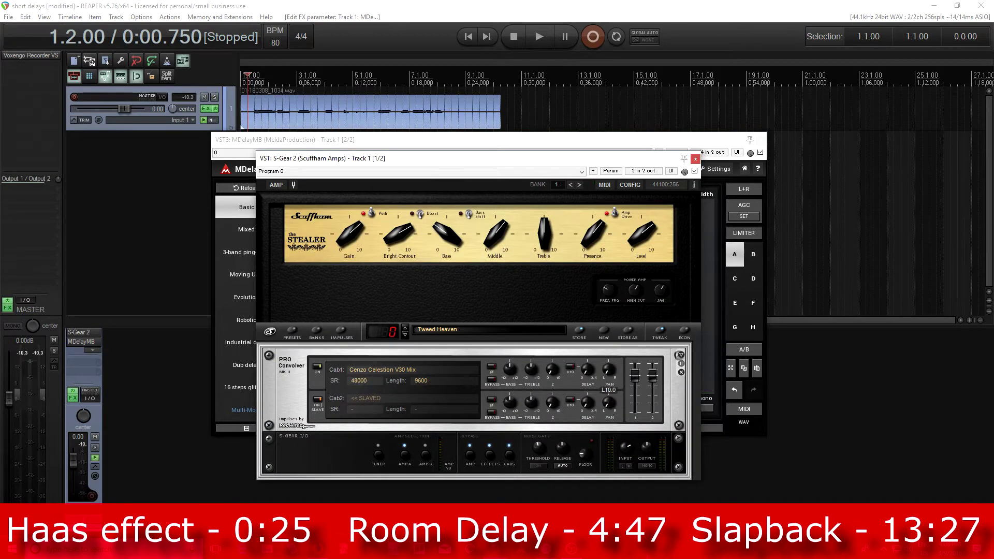
pyautogui.click(695, 159)
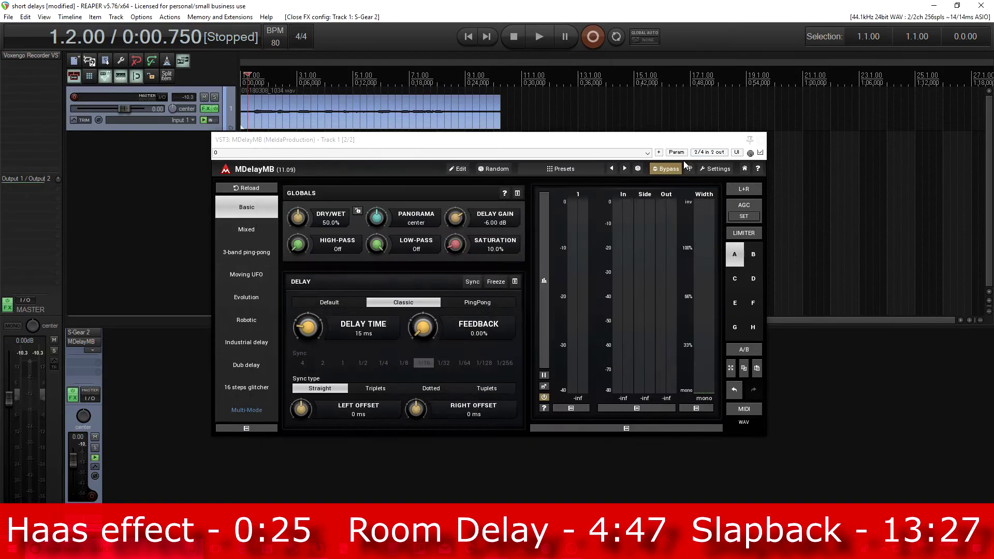
pyautogui.click(539, 36)
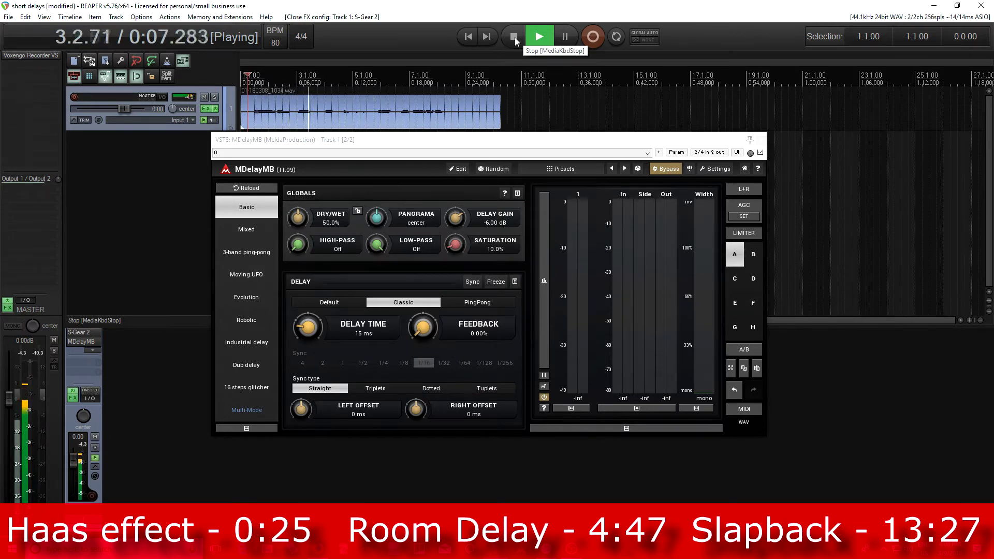
pyautogui.click(515, 37)
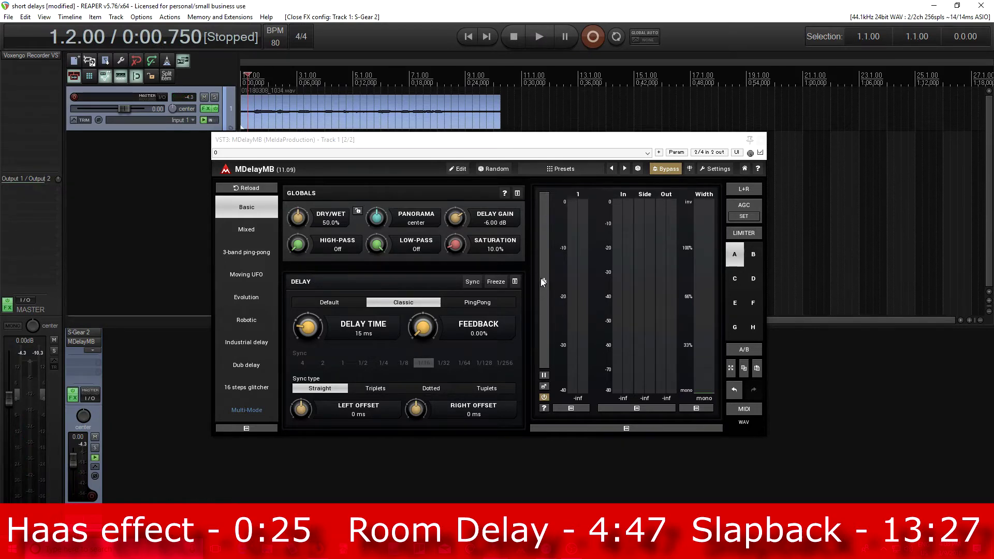
# Set the MDelayMB panorama to 100% right, turn off its bypass, and play the track
pyautogui.click(379, 222)
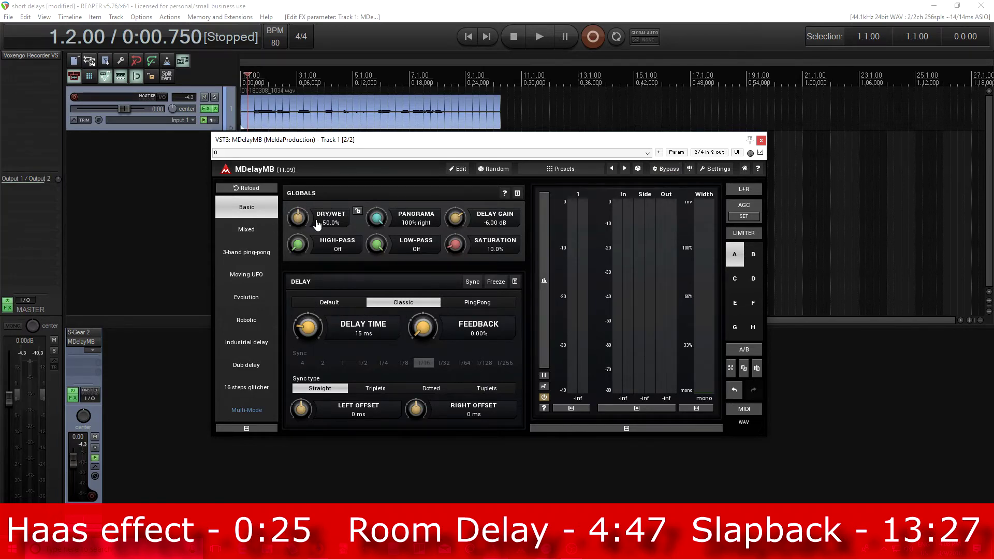
pyautogui.click(541, 40)
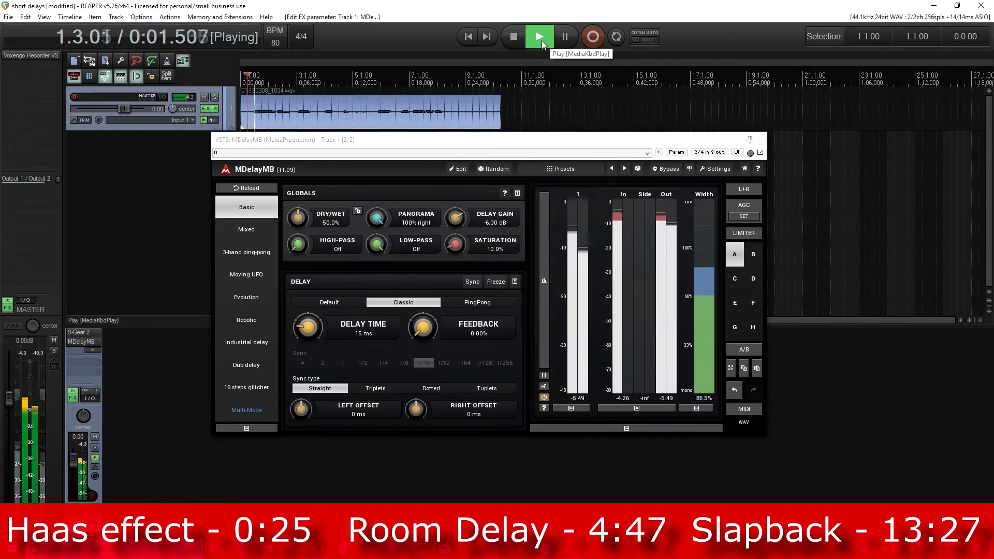
pyautogui.click(514, 38)
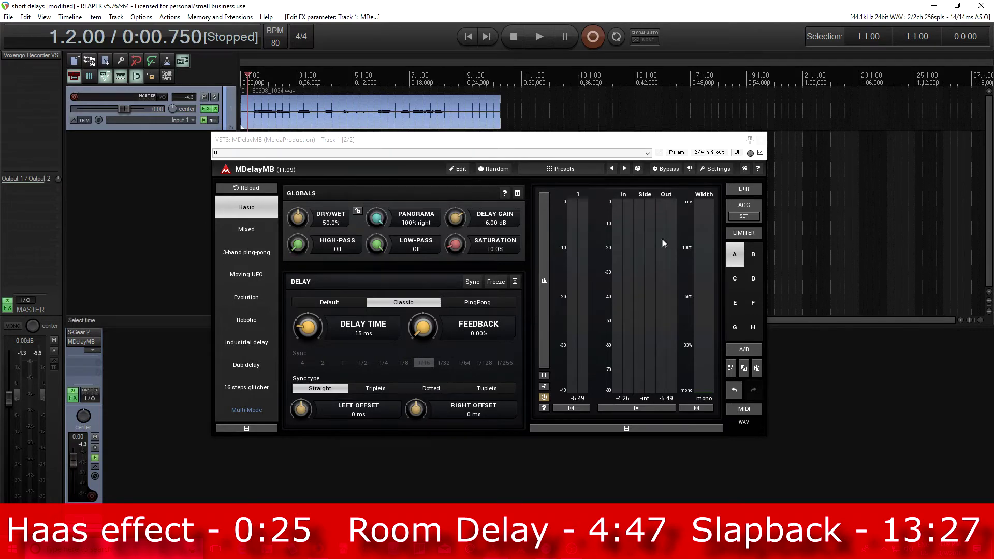
# Raise the delay gain to -2.38 dB while the track plays
pyautogui.click(540, 36)
pyautogui.moveTo(456, 218); pyautogui.dragTo(455, 206)
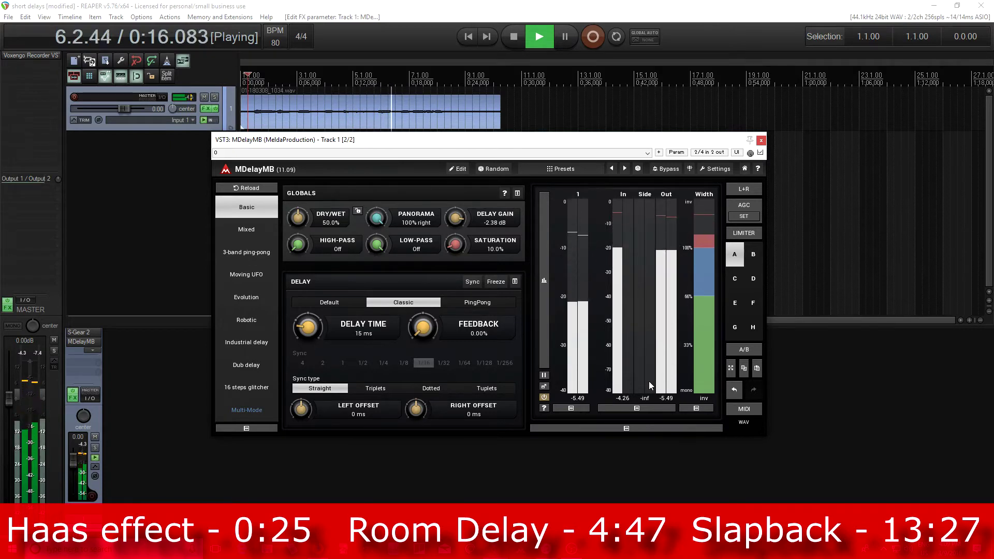
pyautogui.click(514, 37)
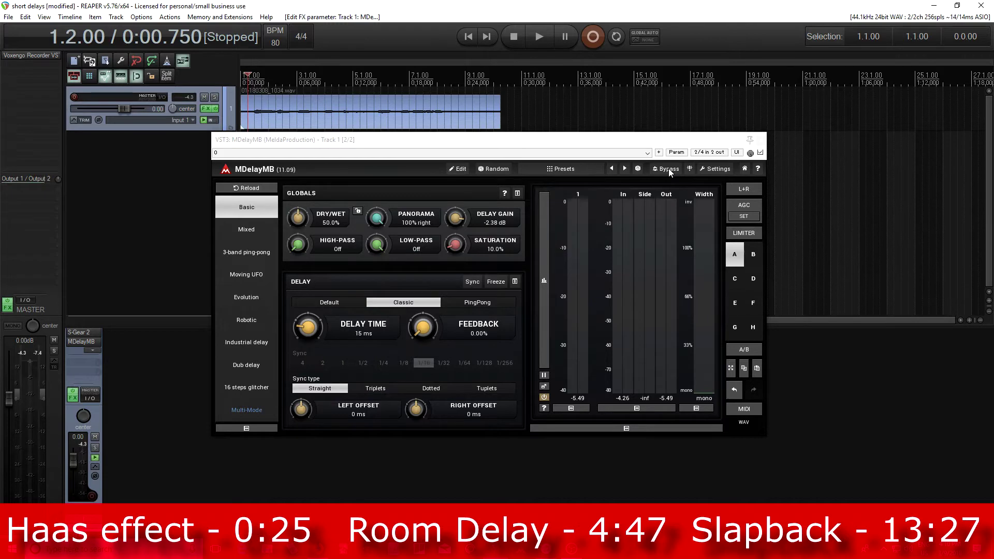
# Compare the guitar with and without the 15 ms delay by toggling its bypass during playback, leaving the delay enabled
pyautogui.click(543, 42)
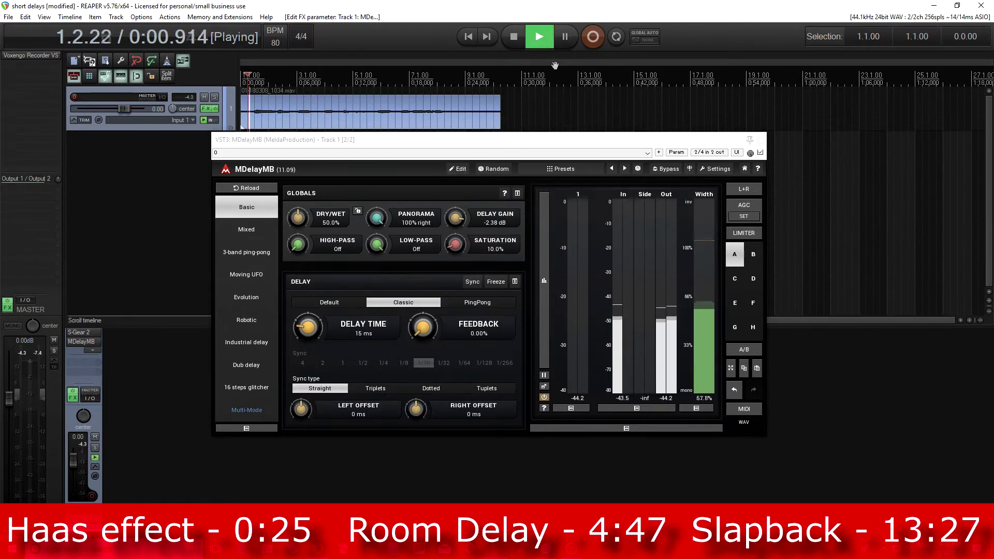
pyautogui.click(670, 169)
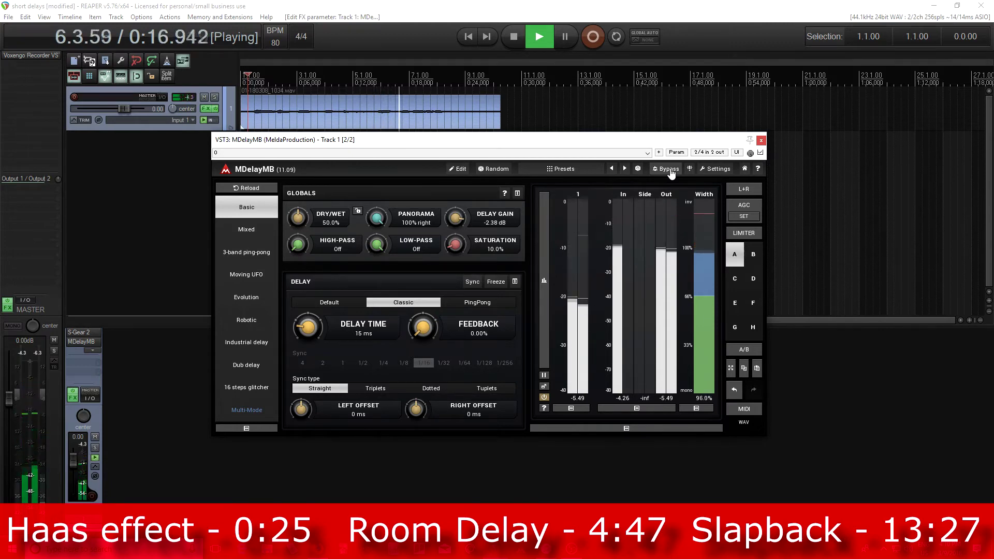
pyautogui.click(668, 170)
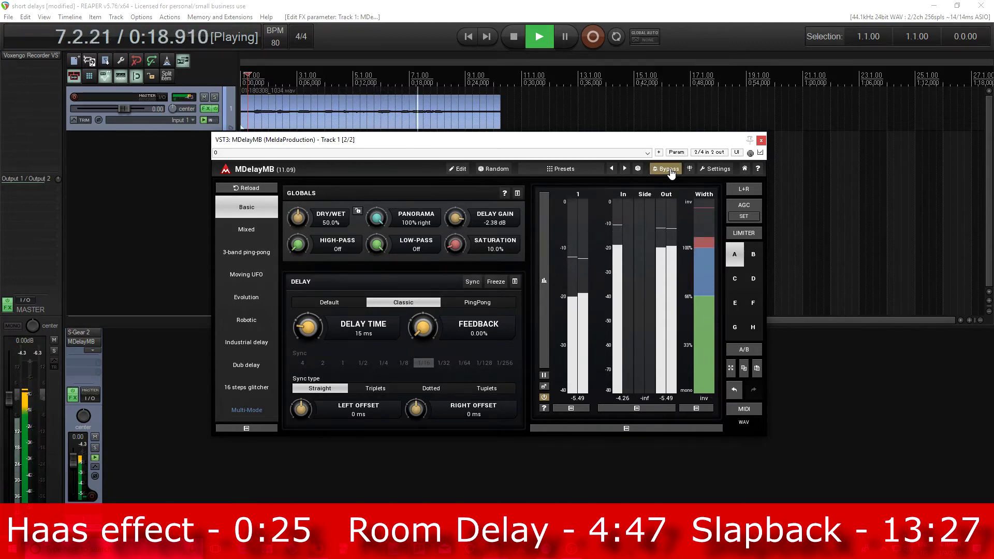
pyautogui.click(515, 40)
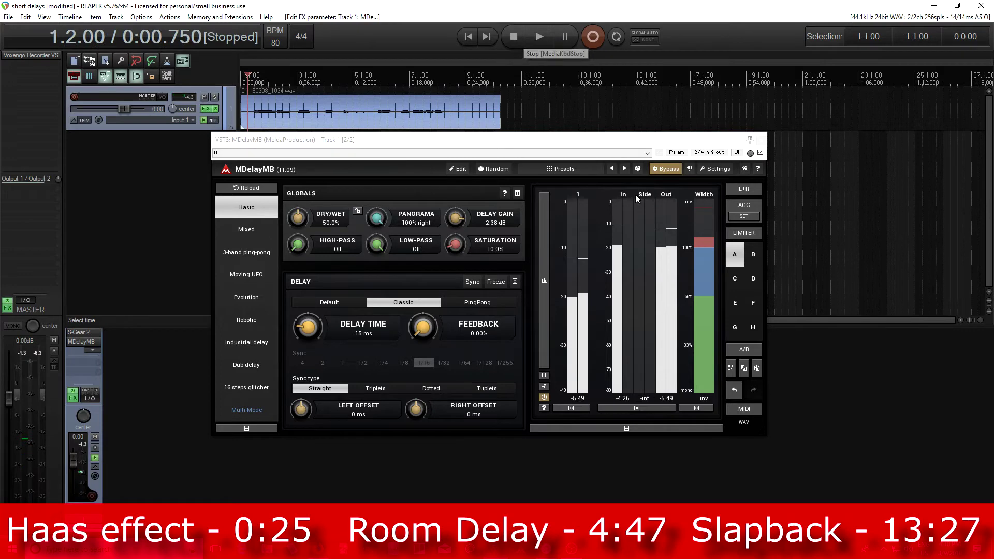
pyautogui.click(659, 177)
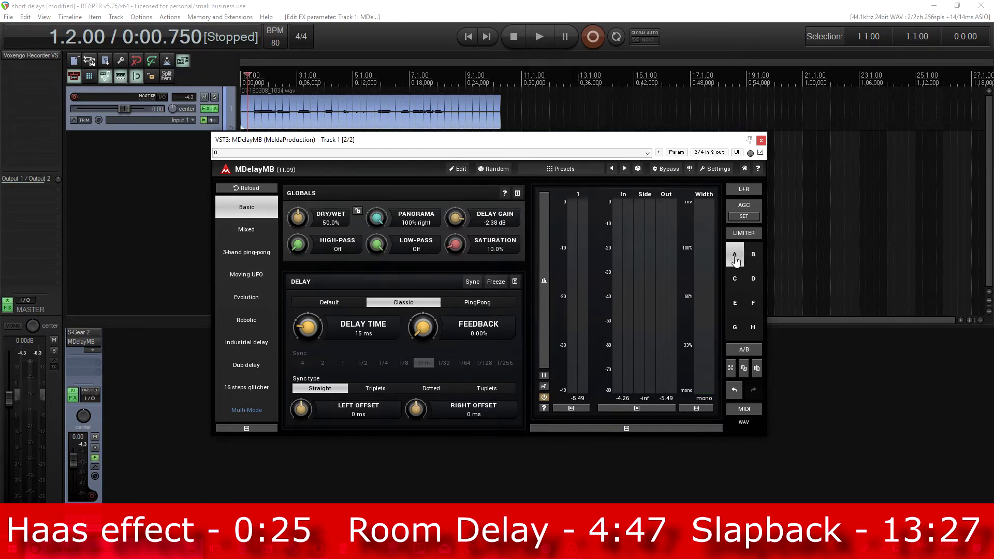
# Switch MDelayMB to settings slot B, centre its panorama, and use the Classic delay mode with sync off
pyautogui.click(754, 255)
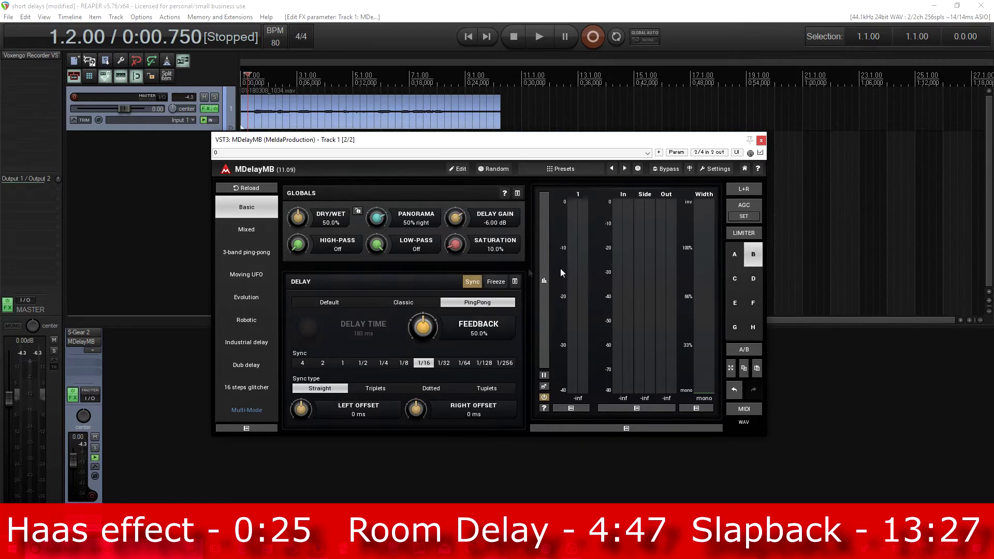
pyautogui.doubleClick(382, 221)
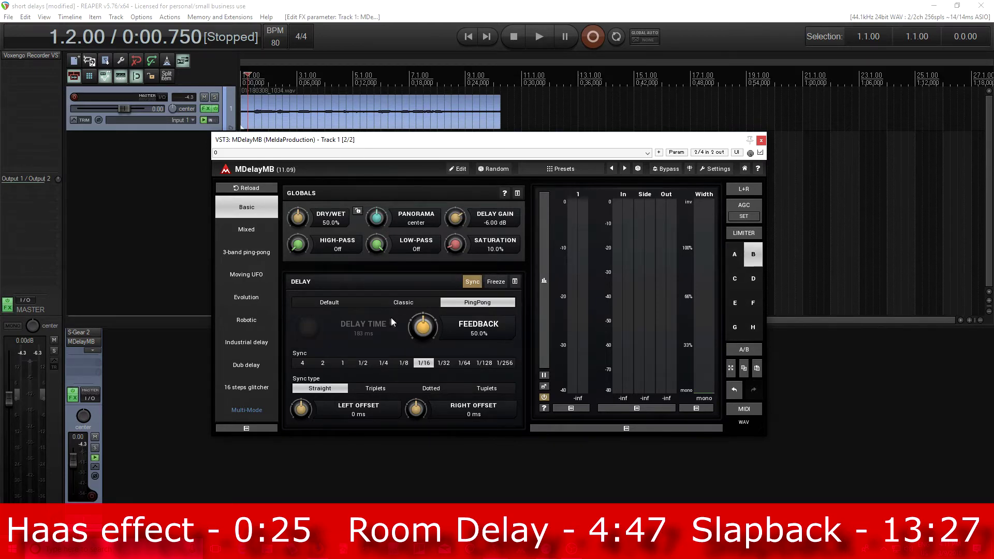
pyautogui.click(396, 304)
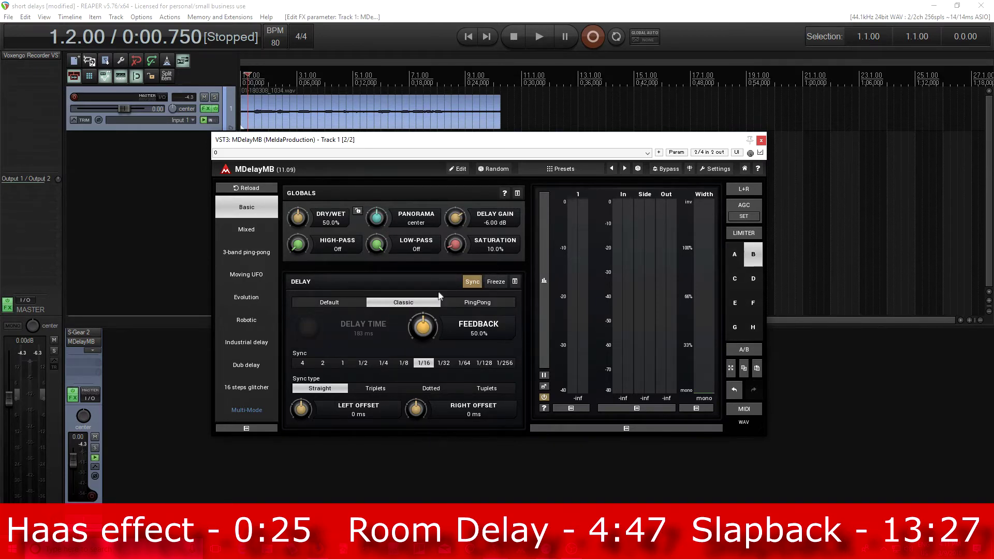
pyautogui.click(473, 283)
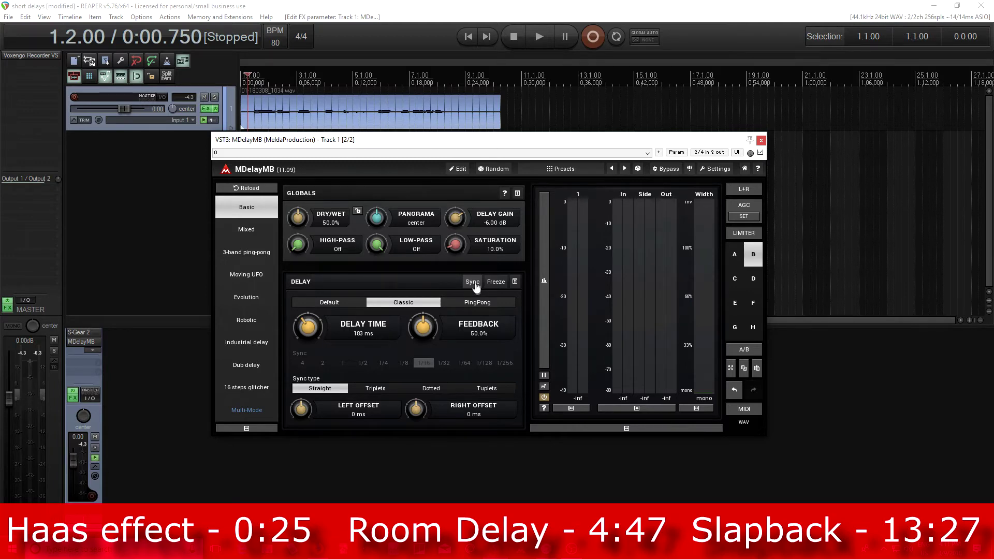
# Set the delay time to 52 ms, feedback to 0% and dry/wet to 40.4%, and briefly play the track
pyautogui.moveTo(311, 327); pyautogui.dragTo(310, 348)
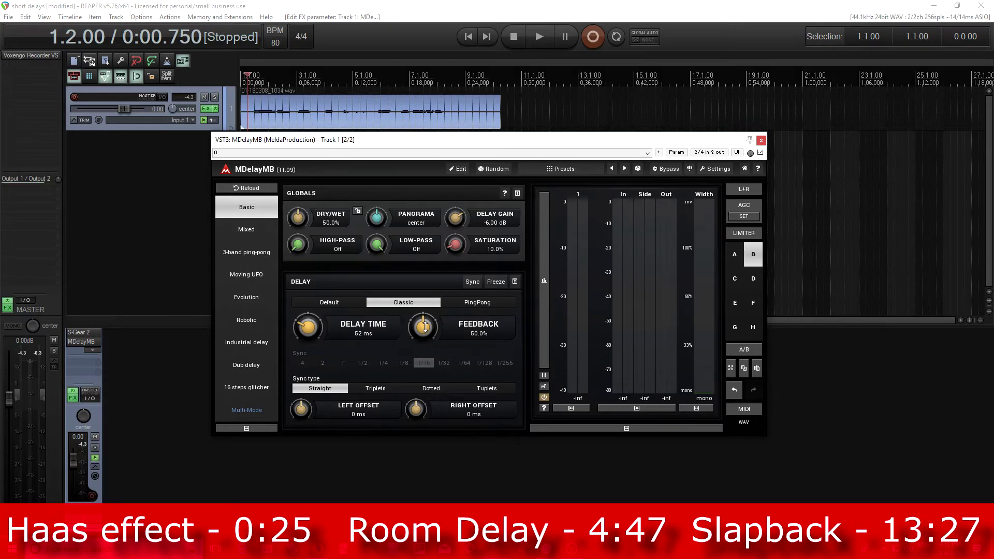
pyautogui.moveTo(426, 326); pyautogui.dragTo(426, 352)
pyautogui.moveTo(302, 216); pyautogui.dragTo(302, 225)
pyautogui.click(542, 39)
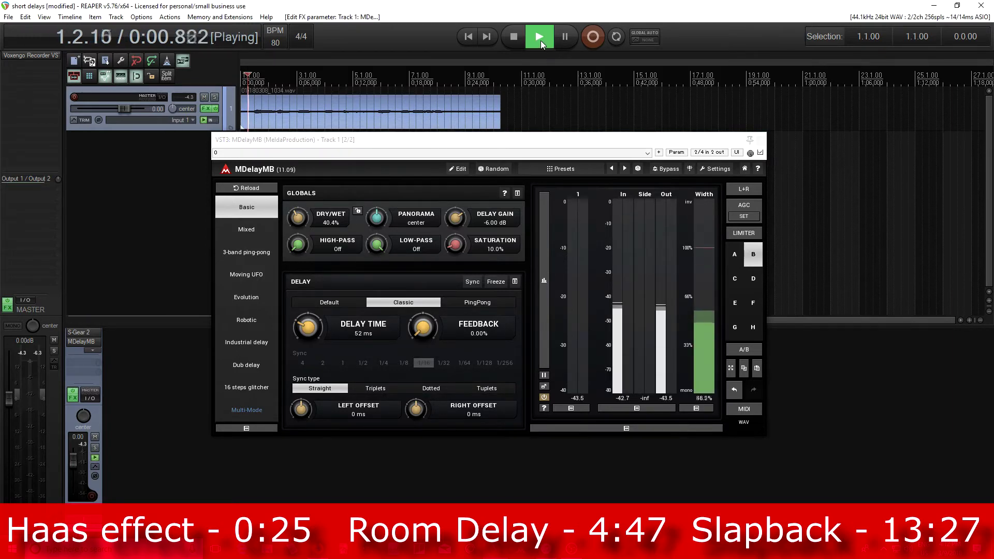
pyautogui.click(514, 36)
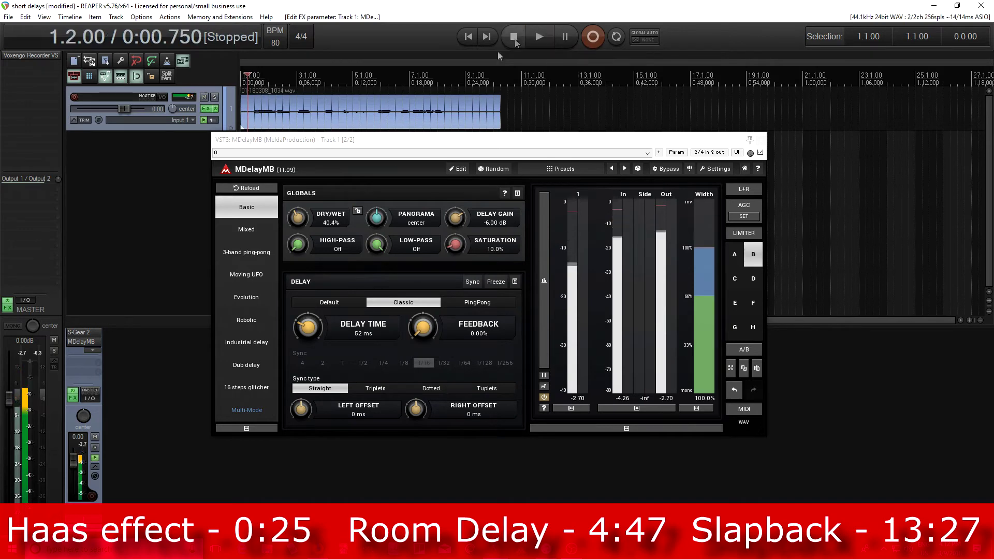
# Pan Cab2 in S-Gear 2 to R10.0 and play the track through the 52 ms delay
pyautogui.click(80, 333)
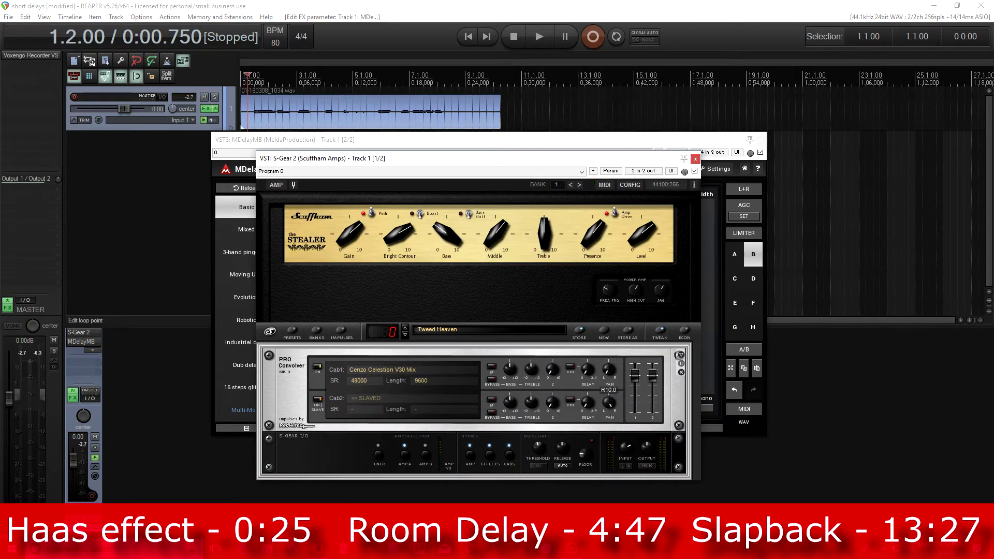
pyautogui.click(696, 159)
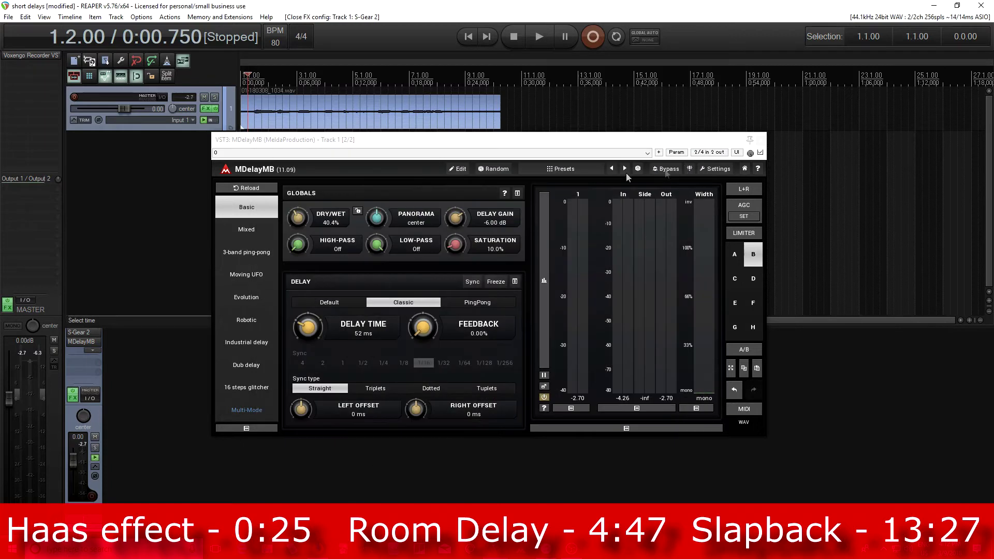
pyautogui.click(544, 38)
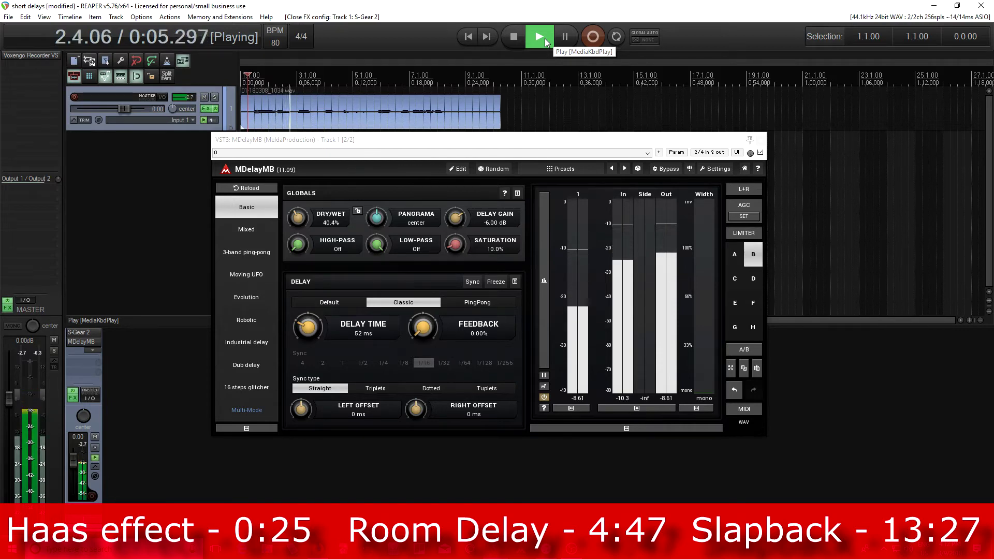
pyautogui.click(512, 37)
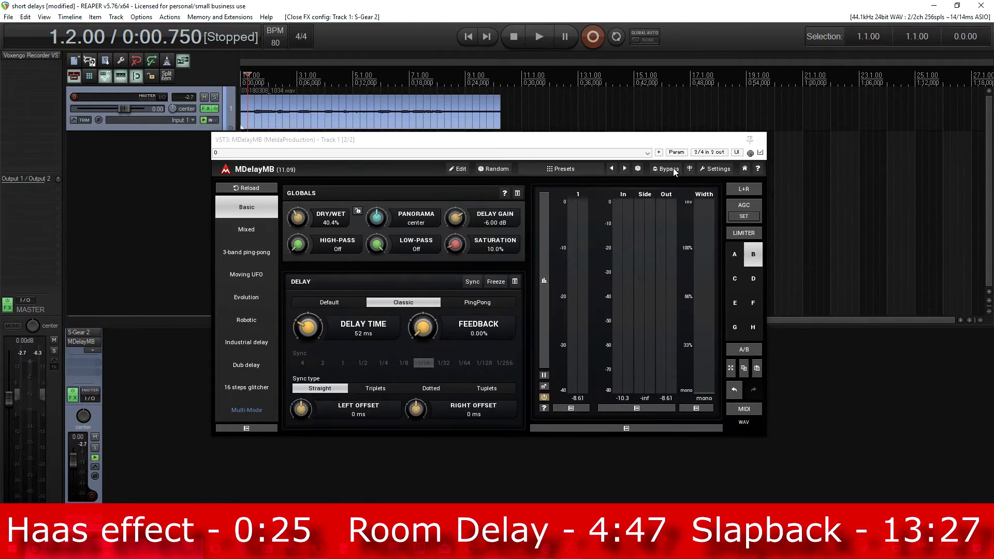
# Compare the guitar with and without the 52 ms room delay by toggling its bypass during playback
pyautogui.click(544, 36)
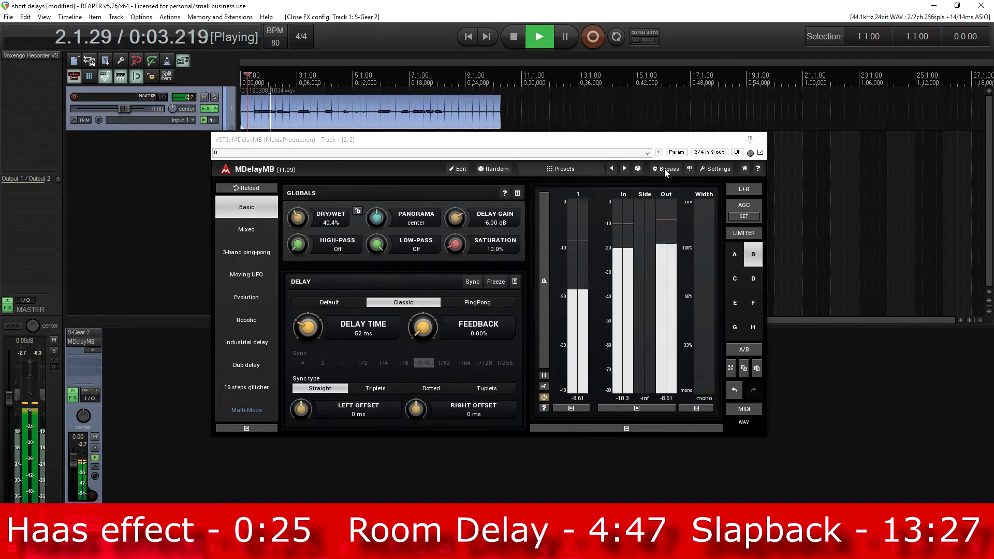
pyautogui.click(665, 171)
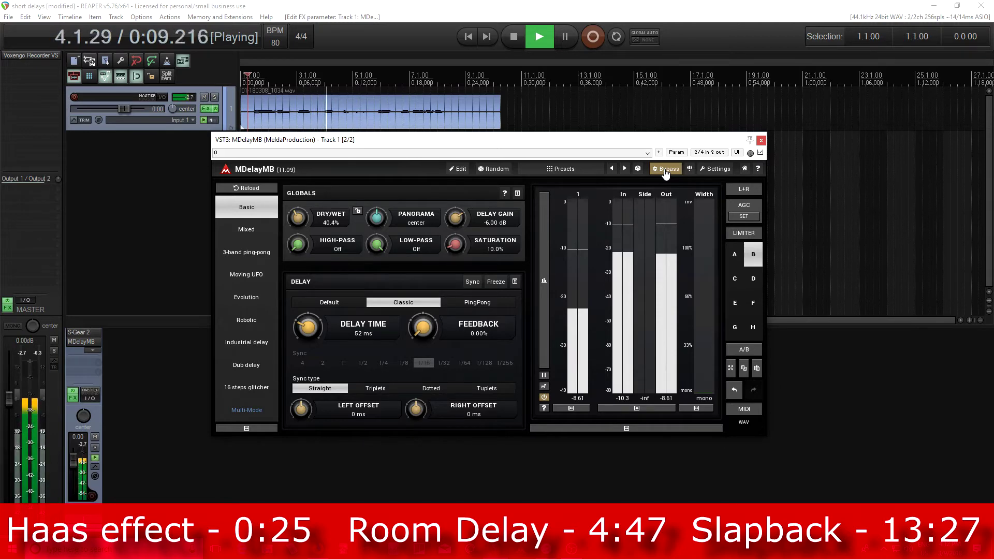
pyautogui.click(667, 171)
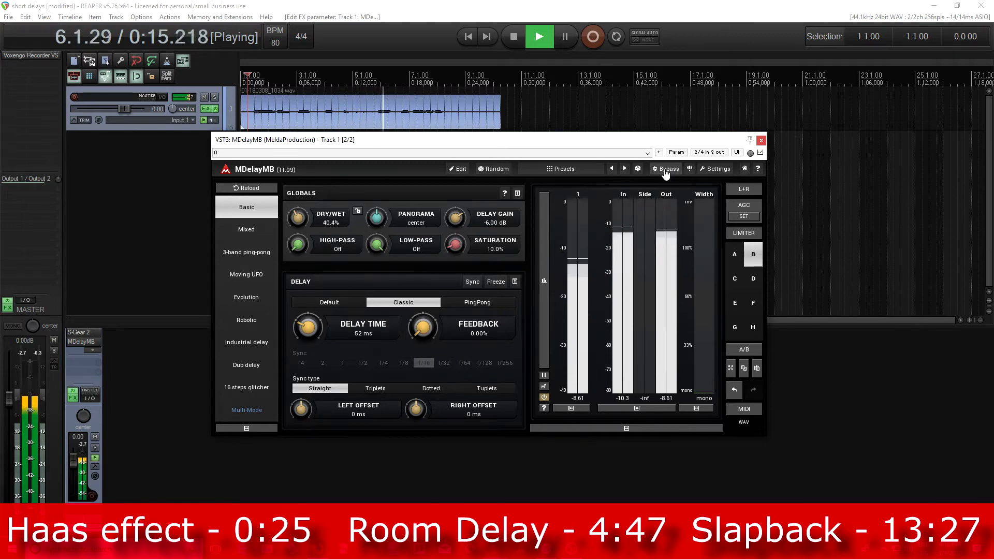
pyautogui.click(667, 171)
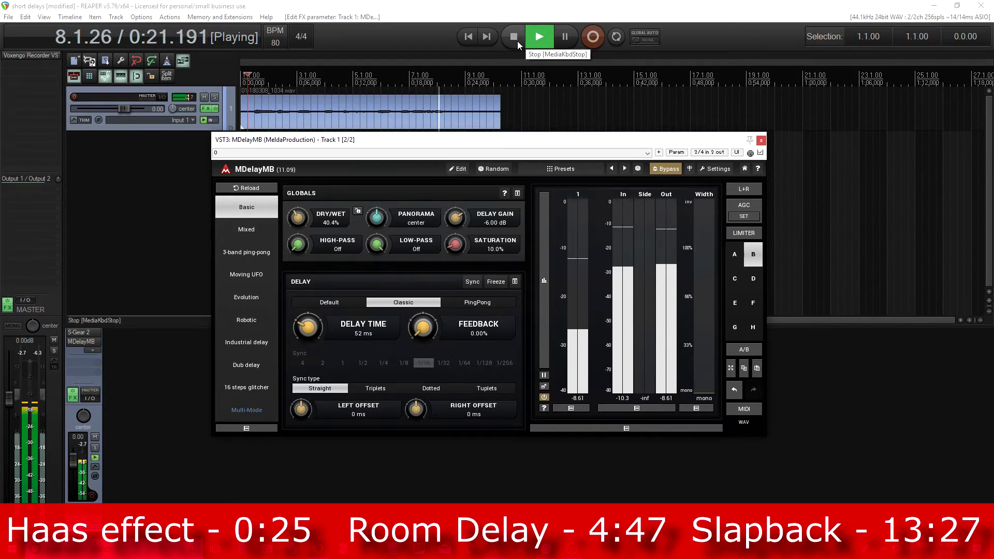
# Stop playback, turn off the delay's bypass, and audition the track with the delay time set to 38 ms
pyautogui.click(514, 37)
pyautogui.click(668, 171)
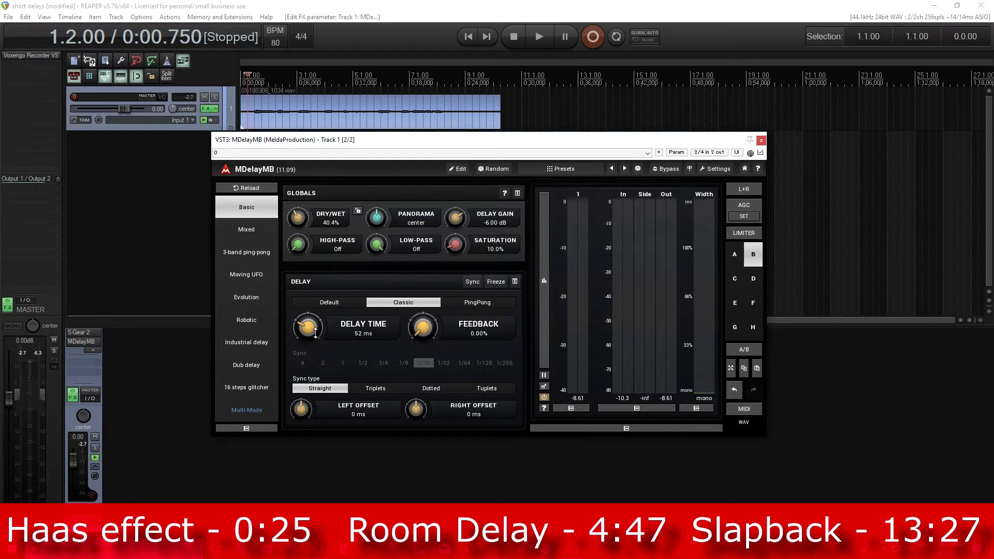
pyautogui.moveTo(316, 333); pyautogui.dragTo(316, 342)
pyautogui.click(539, 36)
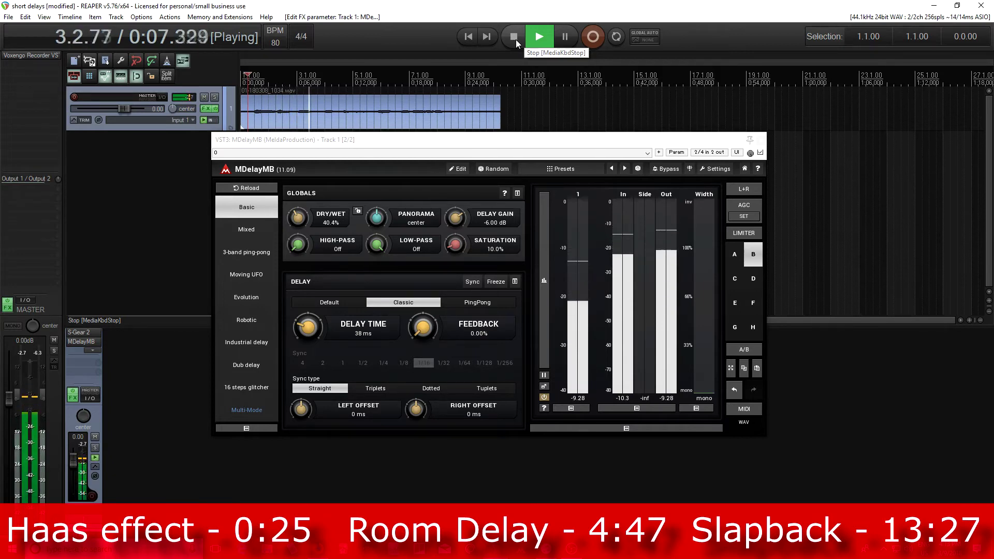
pyautogui.click(516, 40)
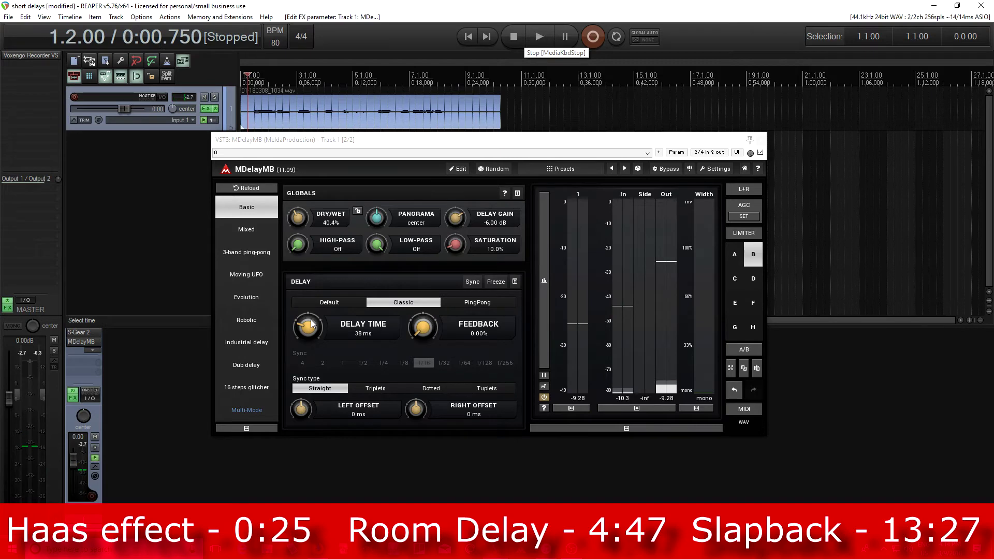
# Set the delay time to 81 ms and briefly play the track
pyautogui.moveTo(312, 323); pyautogui.dragTo(312, 312)
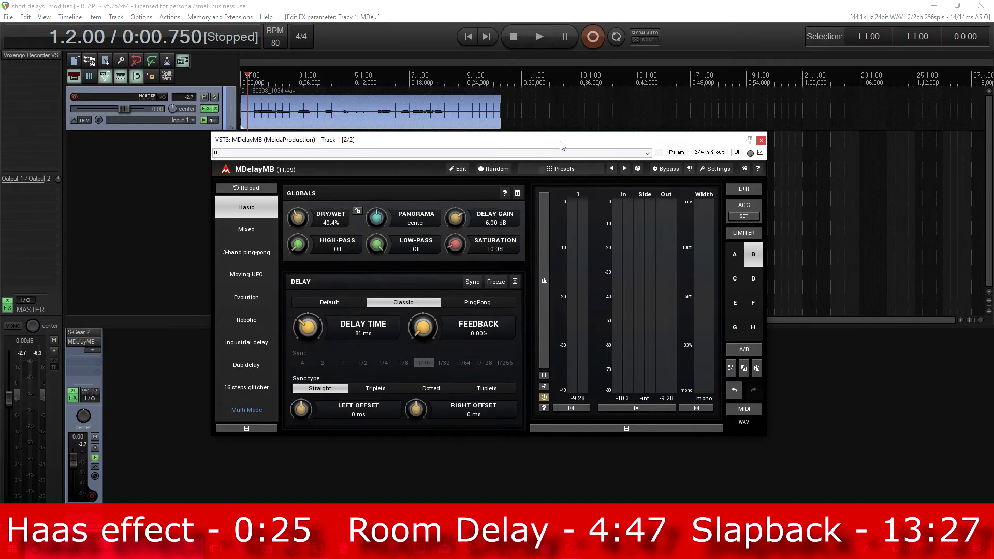
pyautogui.click(534, 36)
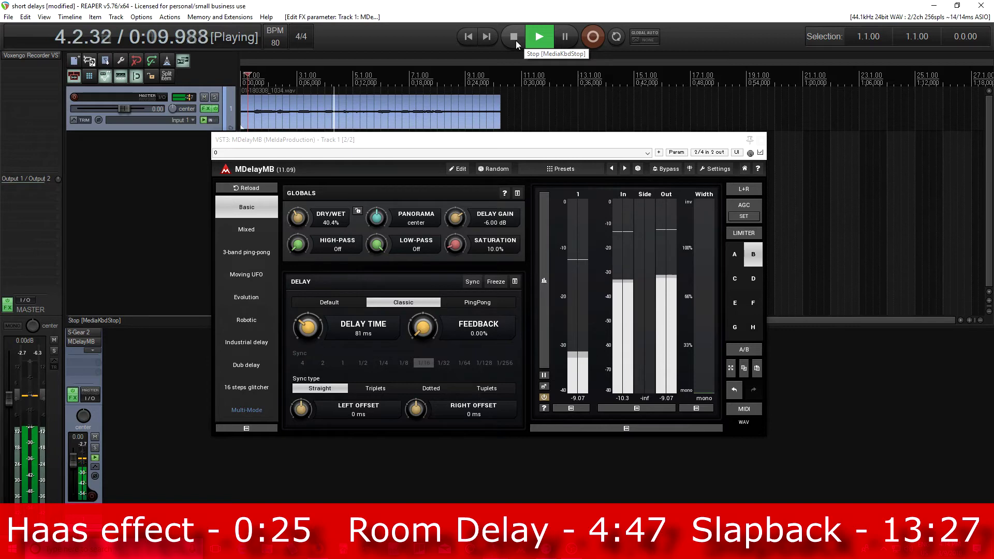
pyautogui.click(516, 40)
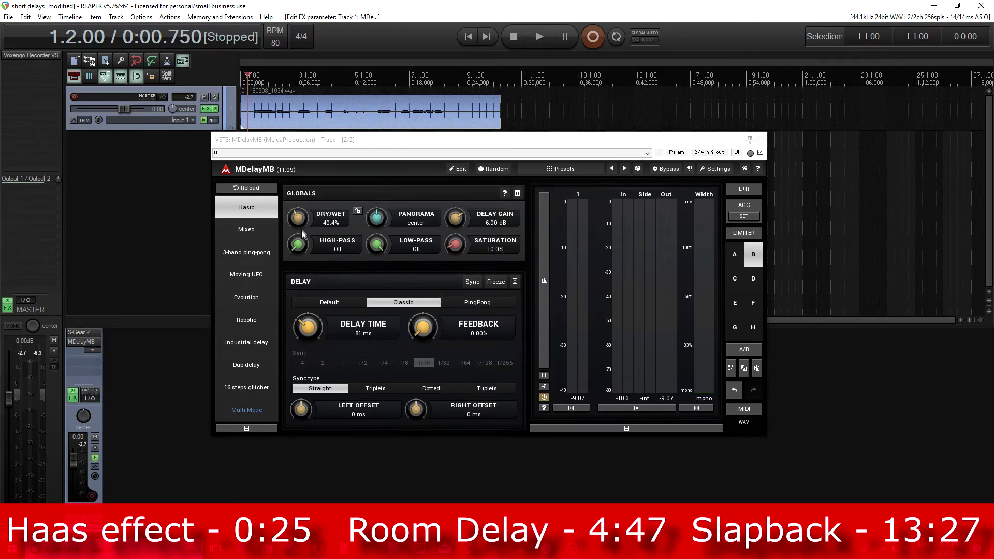
# Set the dry/wet mix to 40.0% and the low-pass filter to 1710 Hz, and briefly play the track
pyautogui.moveTo(298, 219); pyautogui.dragTo(298, 228)
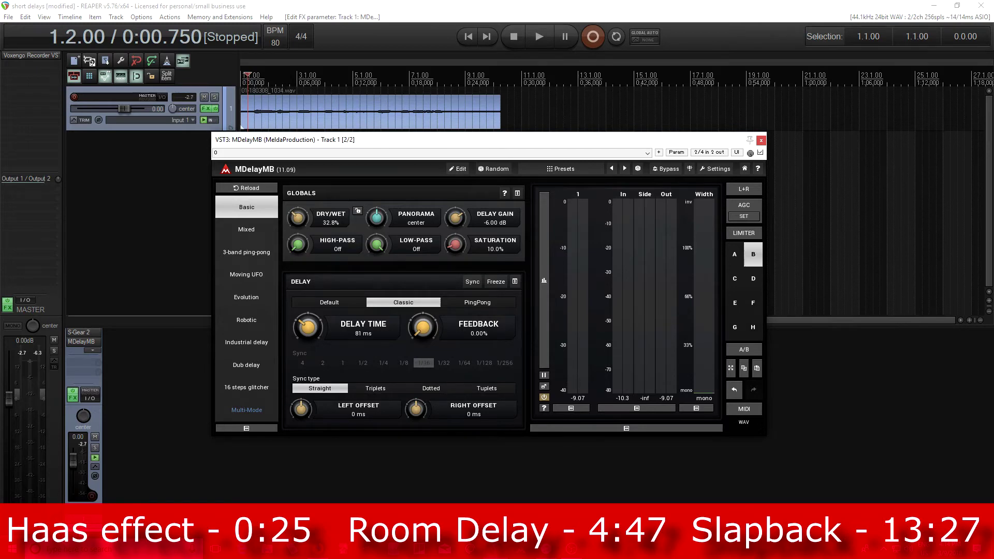
pyautogui.moveTo(298, 227); pyautogui.dragTo(296, 217)
pyautogui.moveTo(379, 244); pyautogui.dragTo(379, 259)
pyautogui.moveTo(379, 259); pyautogui.dragTo(379, 260)
pyautogui.moveTo(380, 260); pyautogui.dragTo(379, 274)
pyautogui.moveTo(294, 216); pyautogui.dragTo(294, 213)
pyautogui.click(536, 45)
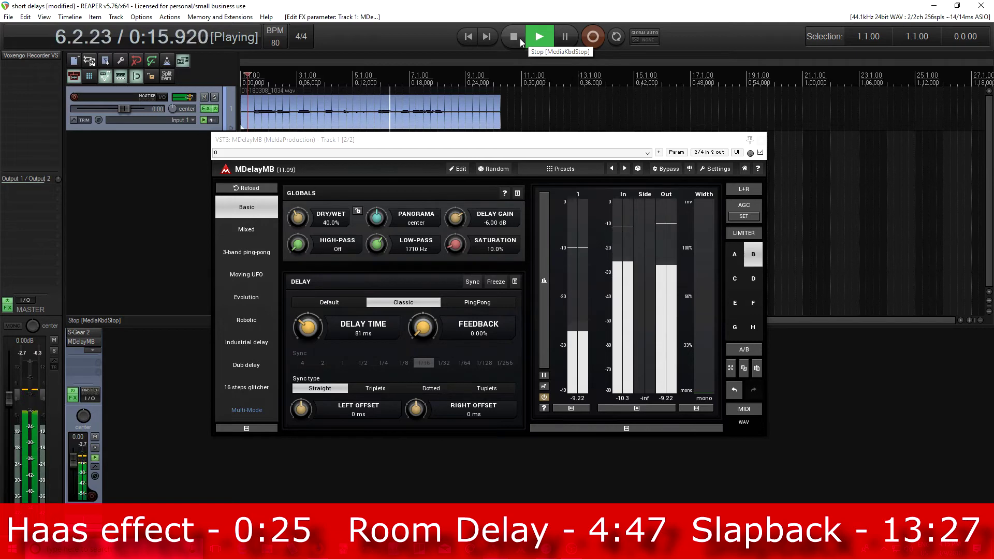
pyautogui.click(520, 38)
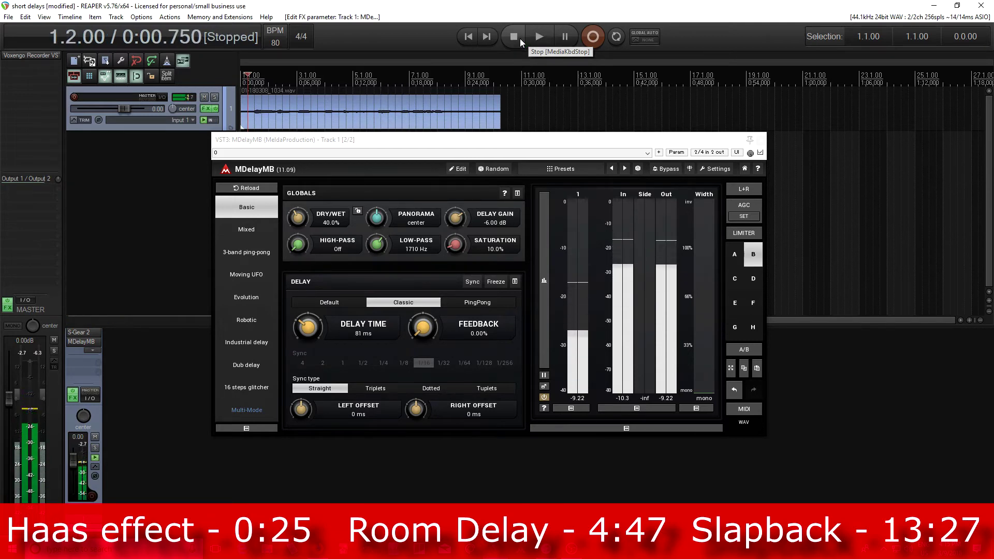
# Set the delay time to 52 ms, the high-pass filter to 102.1 Hz and the right offset to 8.0 ms
pyautogui.click(310, 329)
pyautogui.moveTo(308, 327); pyautogui.dragTo(308, 342)
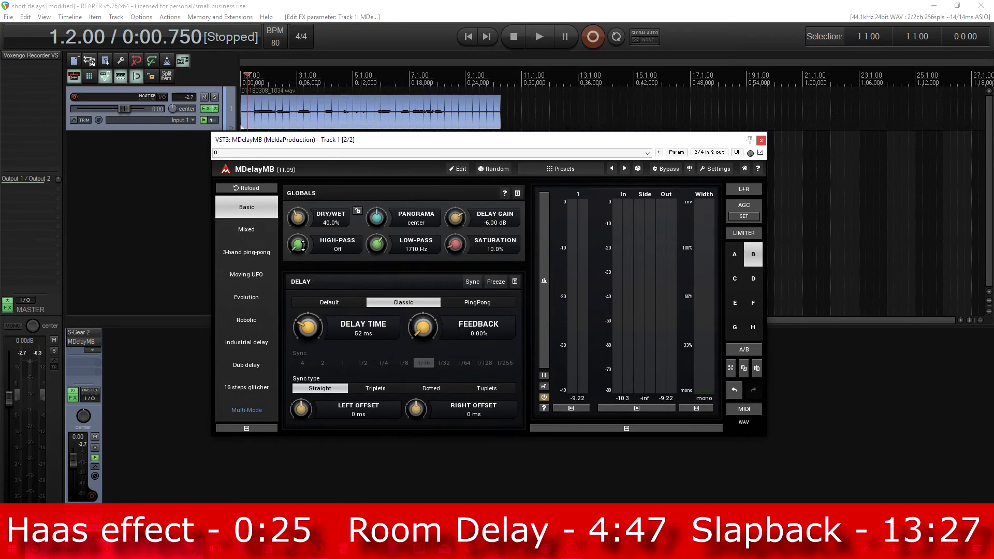
pyautogui.moveTo(303, 245); pyautogui.dragTo(303, 236)
pyautogui.moveTo(303, 236); pyautogui.dragTo(303, 235)
pyautogui.moveTo(418, 409); pyautogui.dragTo(418, 406)
pyautogui.moveTo(415, 409); pyautogui.dragTo(416, 411)
# Play the track and compare it with and without the filtered, offset delay by toggling the bypass, and stop playback
pyautogui.click(545, 33)
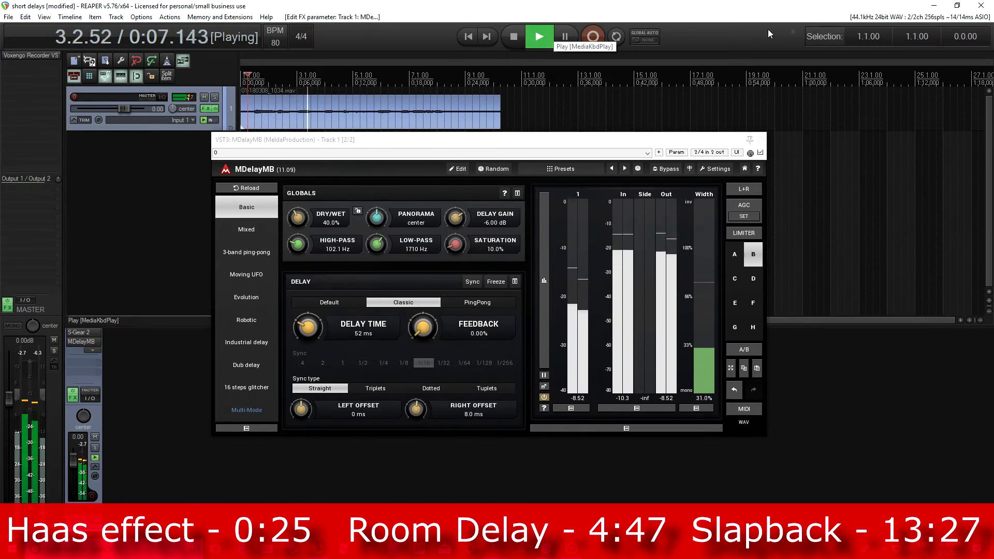
pyautogui.click(667, 170)
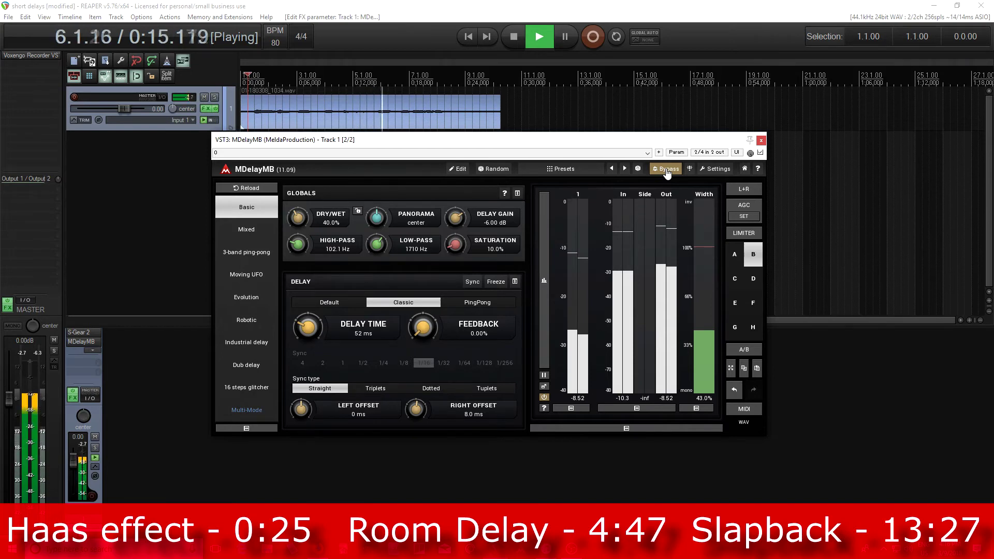
pyautogui.click(668, 174)
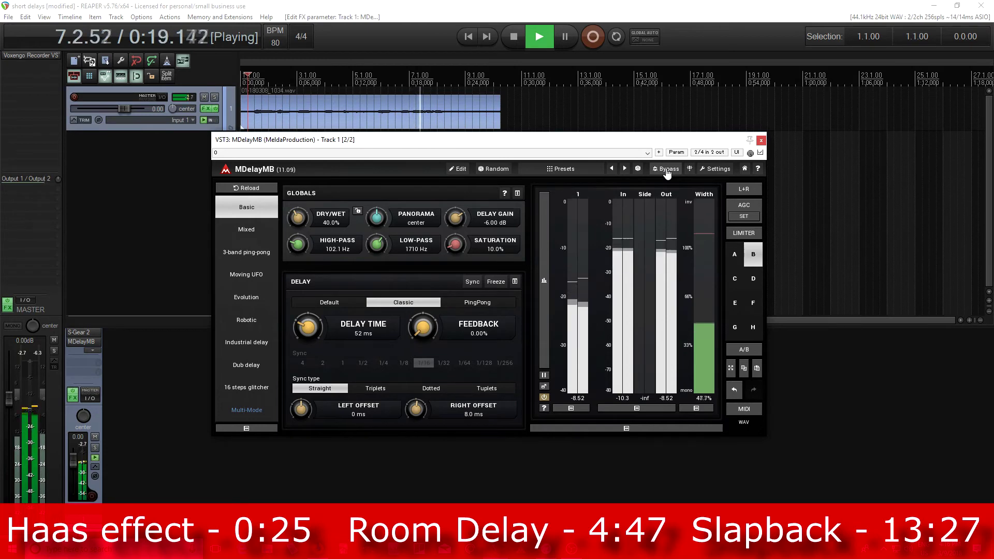
pyautogui.click(510, 35)
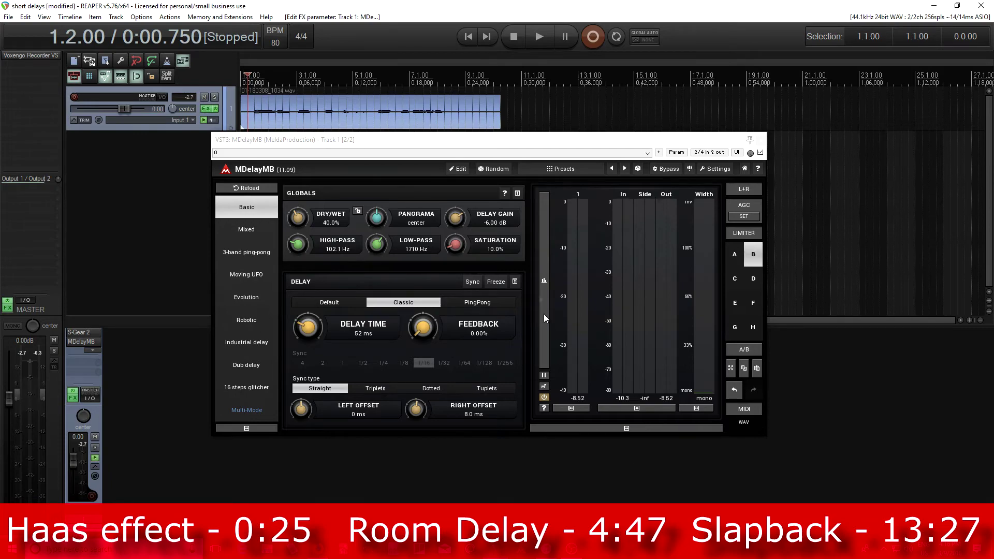
# Open MDelayMB's edit view, move its window clear of the lower edge, and expand the meters section and the modulators
pyautogui.click(460, 169)
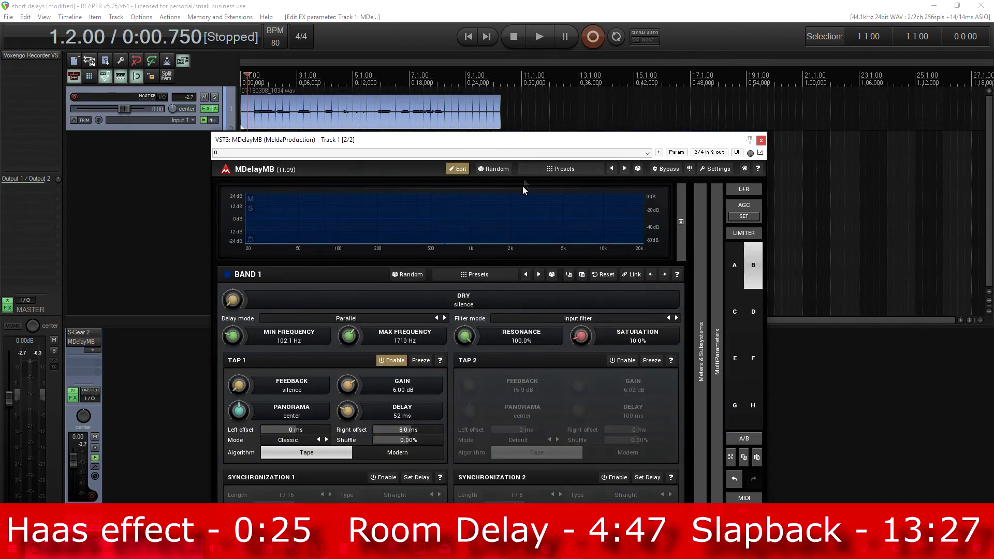
pyautogui.moveTo(518, 140); pyautogui.dragTo(478, 49)
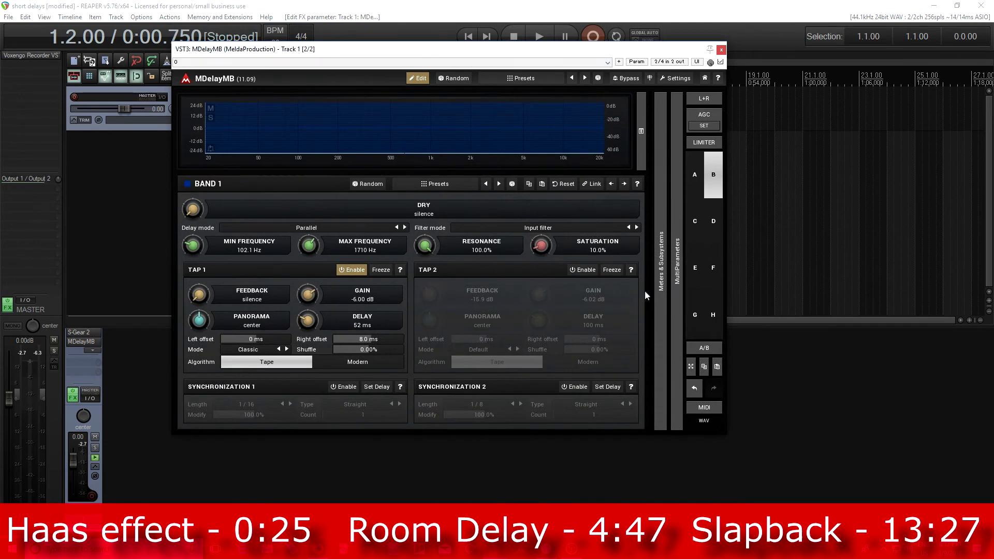
pyautogui.click(660, 293)
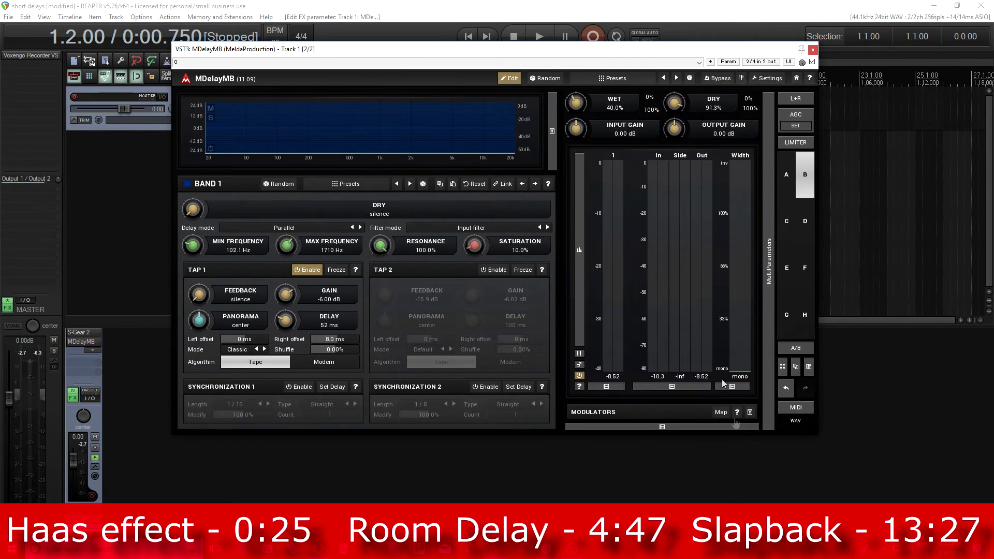
pyautogui.click(750, 415)
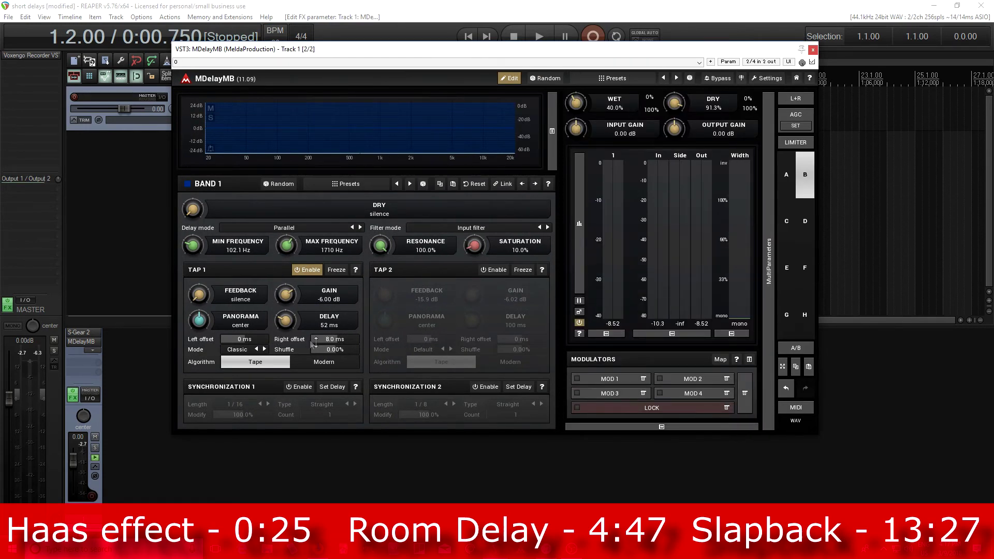
# Assign Modulator 1 to the Tap 1 delay by recording a sweep from 52 to 69 ms
pyautogui.click(644, 379)
pyautogui.click(650, 412)
pyautogui.click(608, 381)
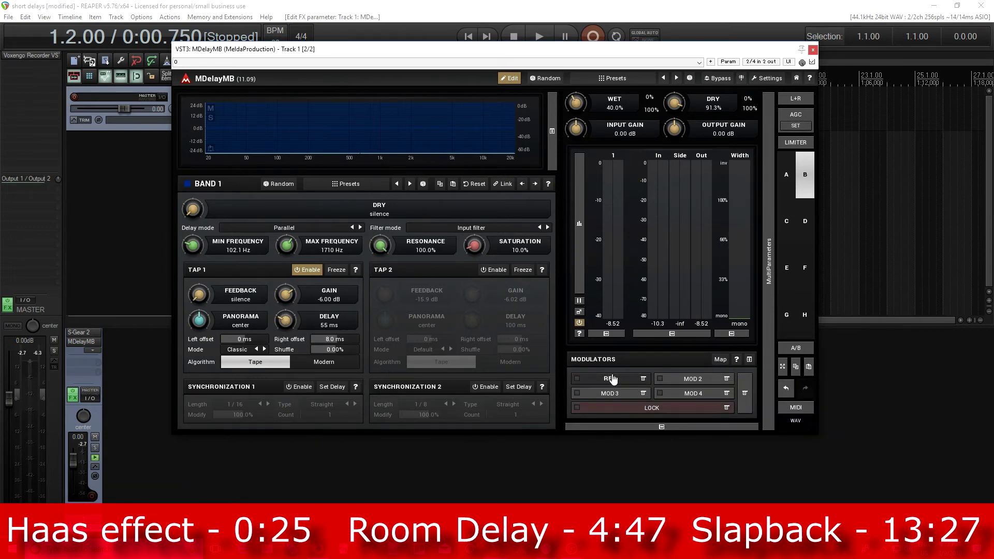
# Set Modulator 1's frequency to 0.3631 Hz, uncover the transport controls, and audition the modulated delay
pyautogui.click(592, 384)
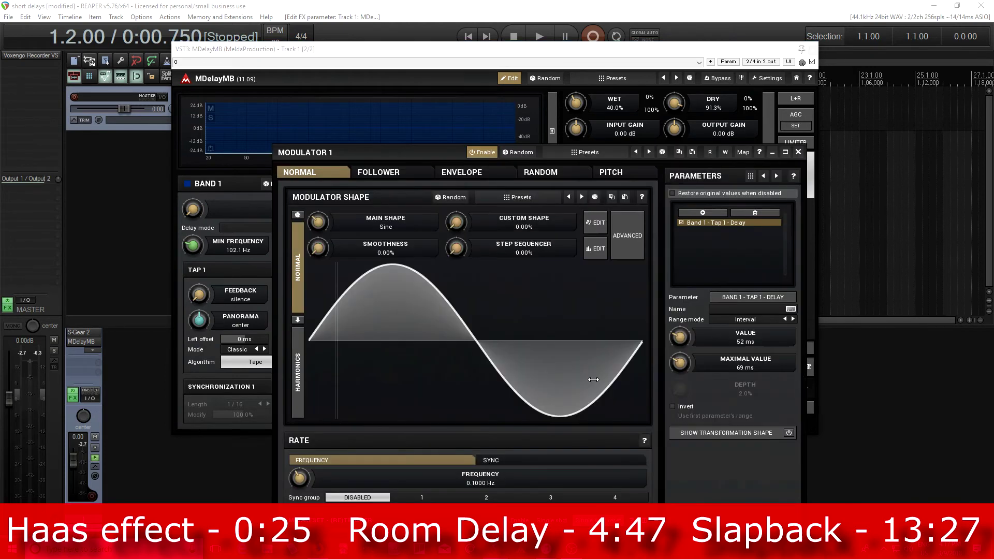
pyautogui.moveTo(303, 471); pyautogui.dragTo(303, 446)
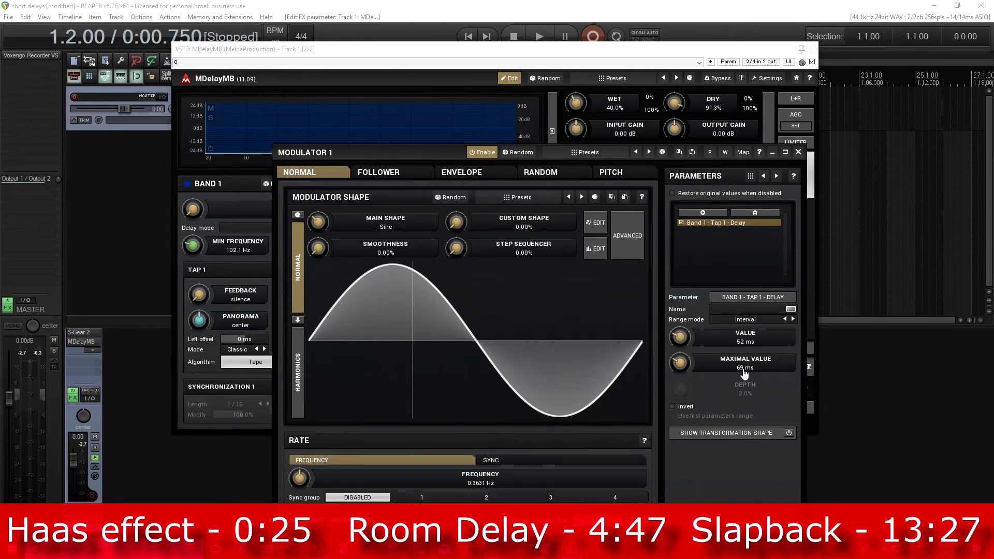
pyautogui.click(799, 152)
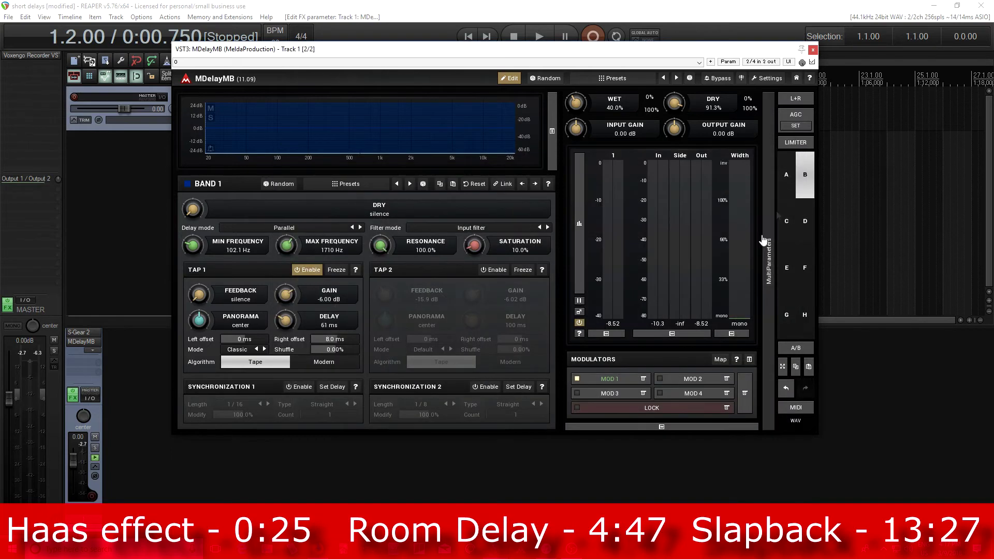
pyautogui.moveTo(465, 52); pyautogui.dragTo(494, 136)
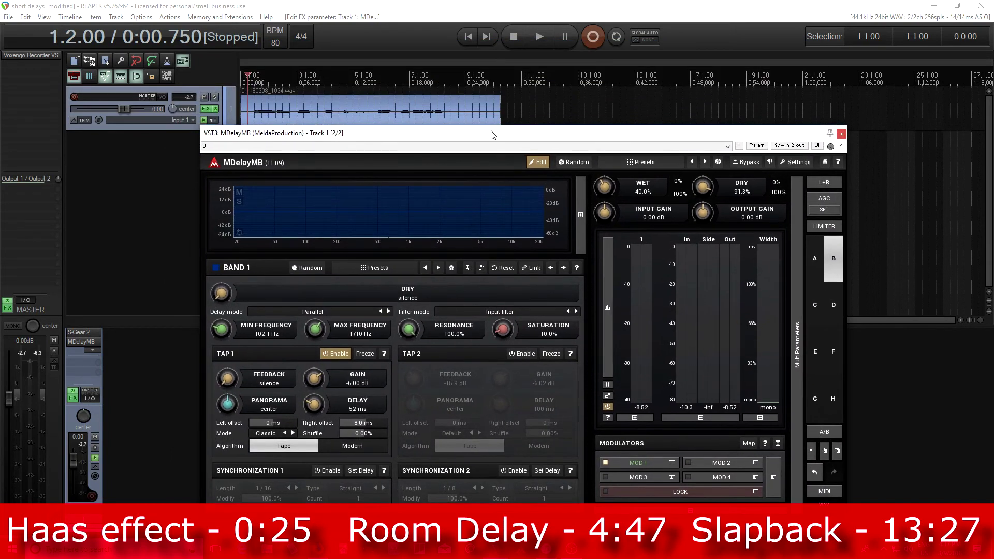
pyautogui.click(540, 43)
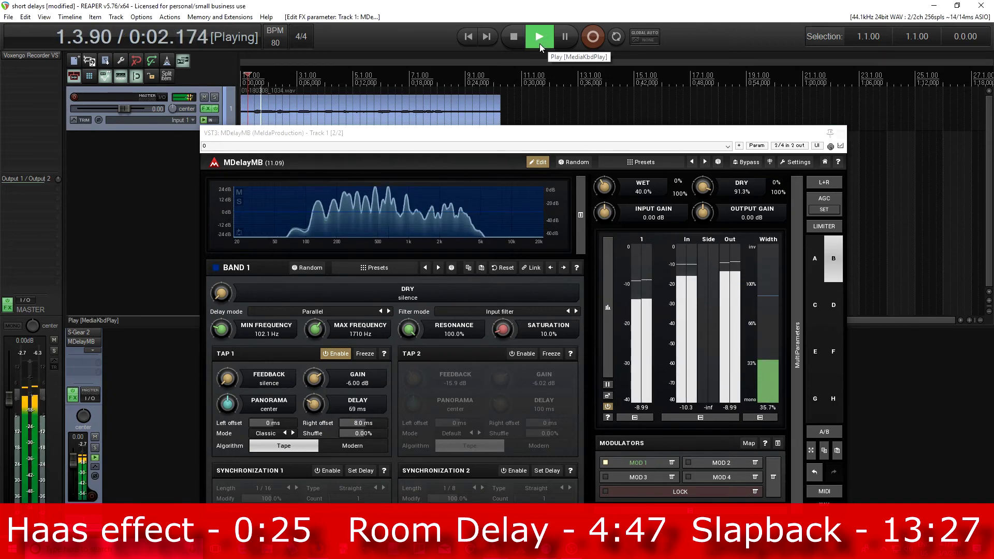
pyautogui.click(515, 37)
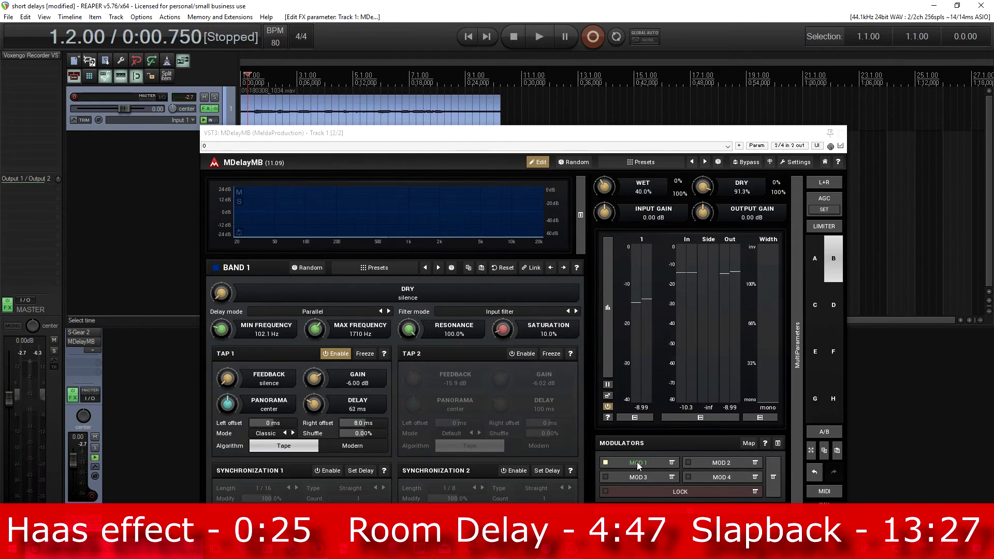
# Set Modulator 1's maximal delay value to 55 ms and its frequency to 0.0912 Hz, and close its settings
pyautogui.click(637, 462)
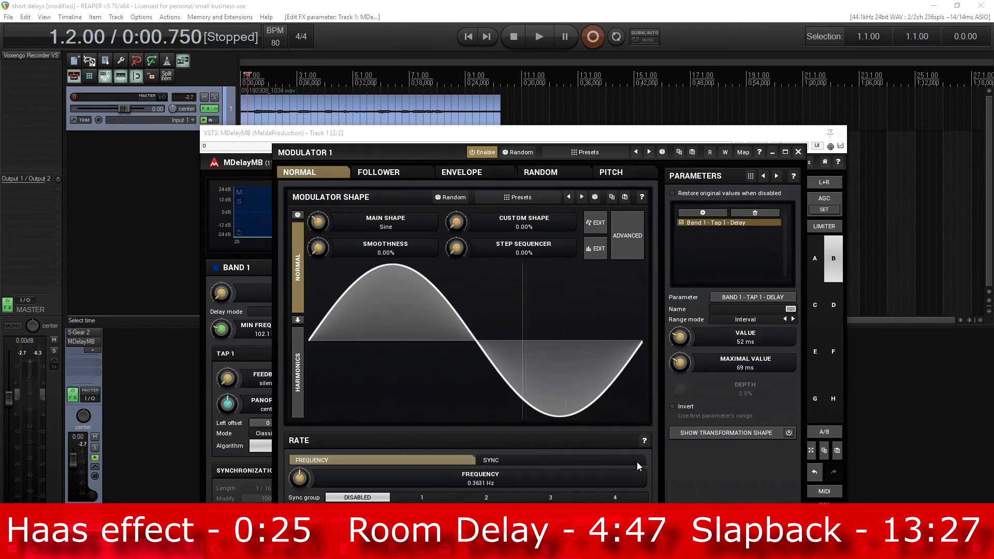
pyautogui.doubleClick(724, 369)
pyautogui.click(704, 439)
pyautogui.click(704, 439)
pyautogui.click(688, 499)
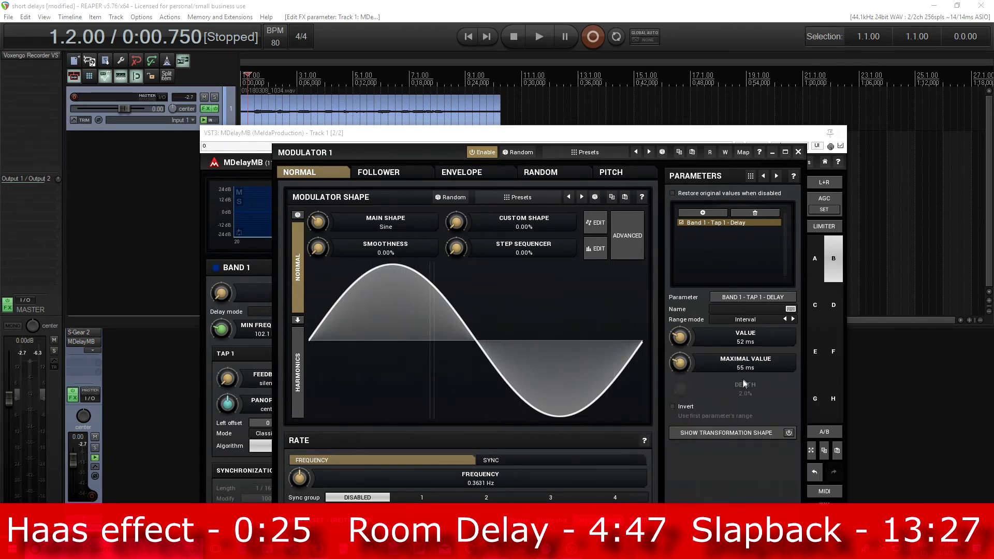
pyautogui.moveTo(302, 471); pyautogui.dragTo(303, 494)
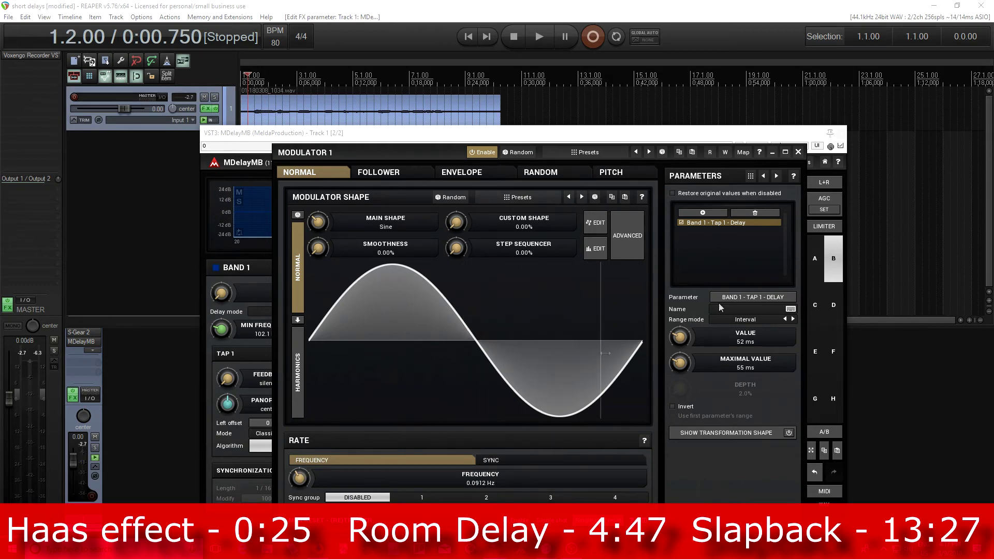
pyautogui.click(798, 152)
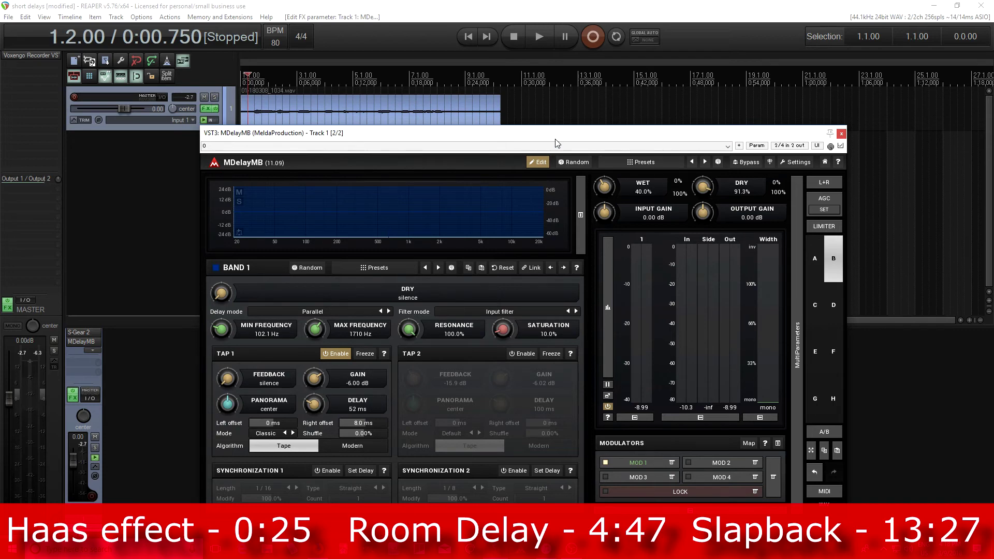
# Audition the subtly modulated delay, and compare it with and without Modulator 1 by toggling the modulator during playback
pyautogui.click(552, 38)
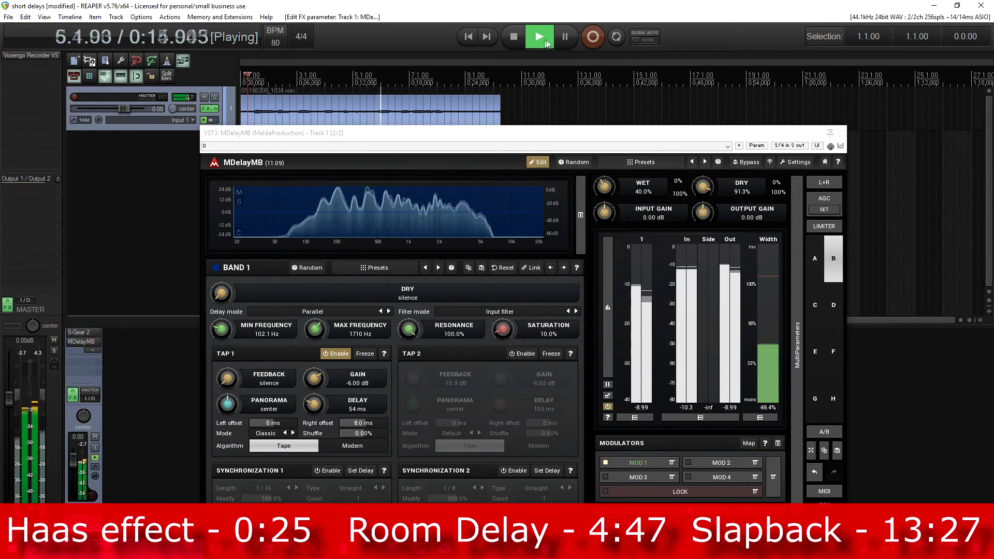
pyautogui.click(514, 37)
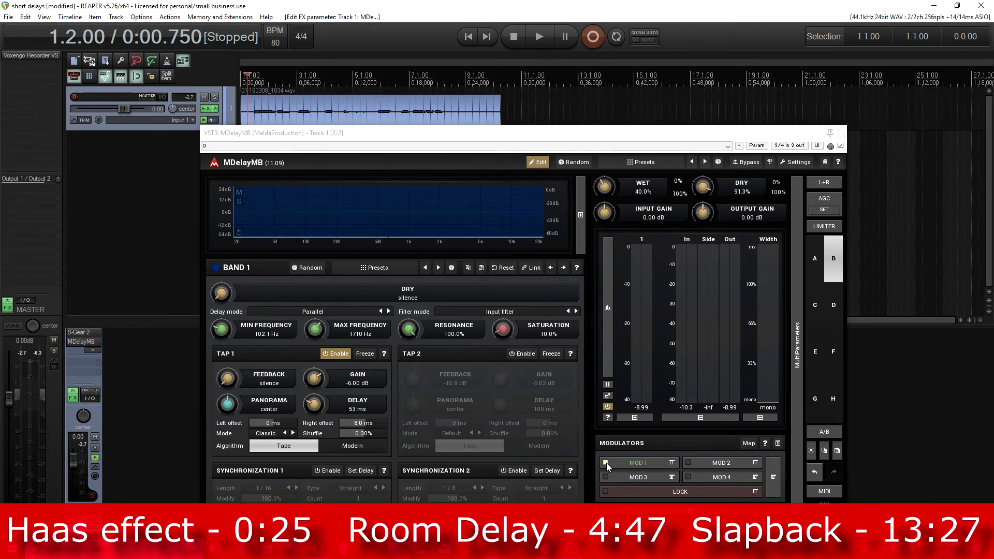
pyautogui.press('space')
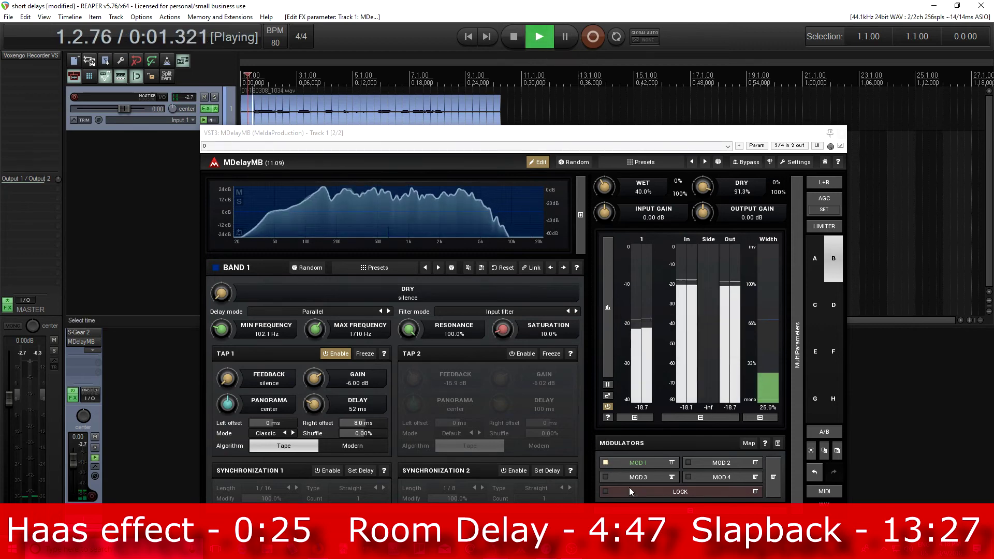
pyautogui.click(605, 463)
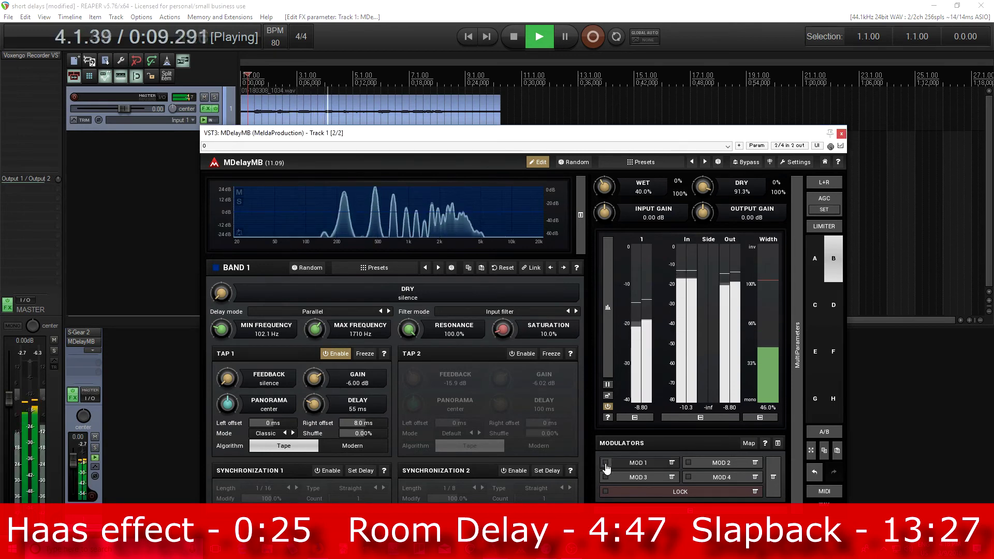
pyautogui.click(606, 463)
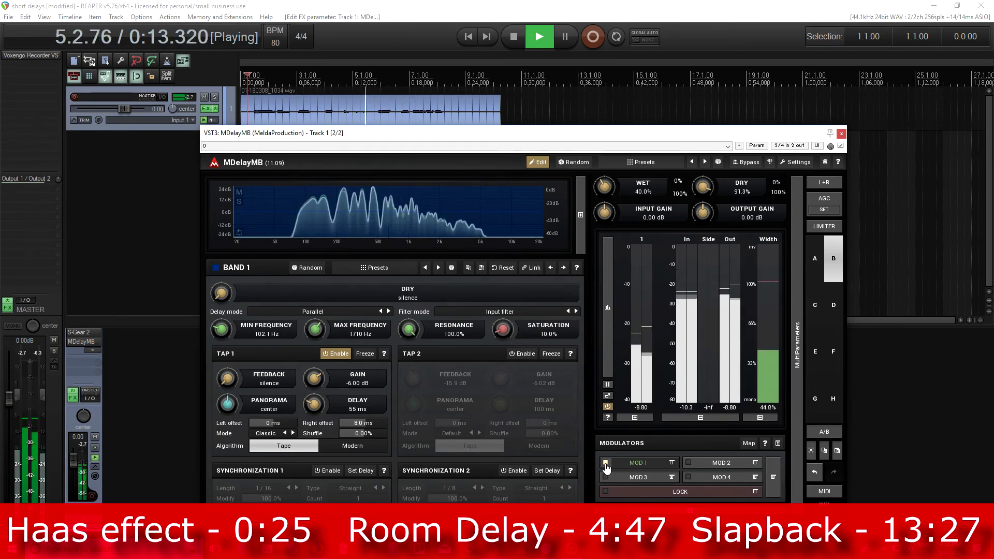
pyautogui.click(605, 463)
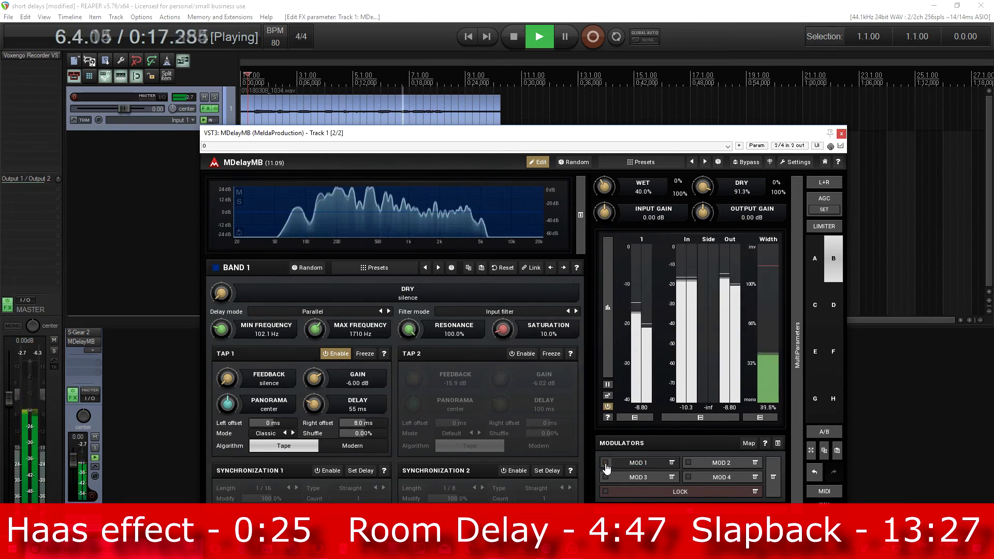
# Re-enable Modulator 1 to hear the modulated delay, stop playback, and set Band 1's max frequency to 1687 Hz
pyautogui.click(605, 463)
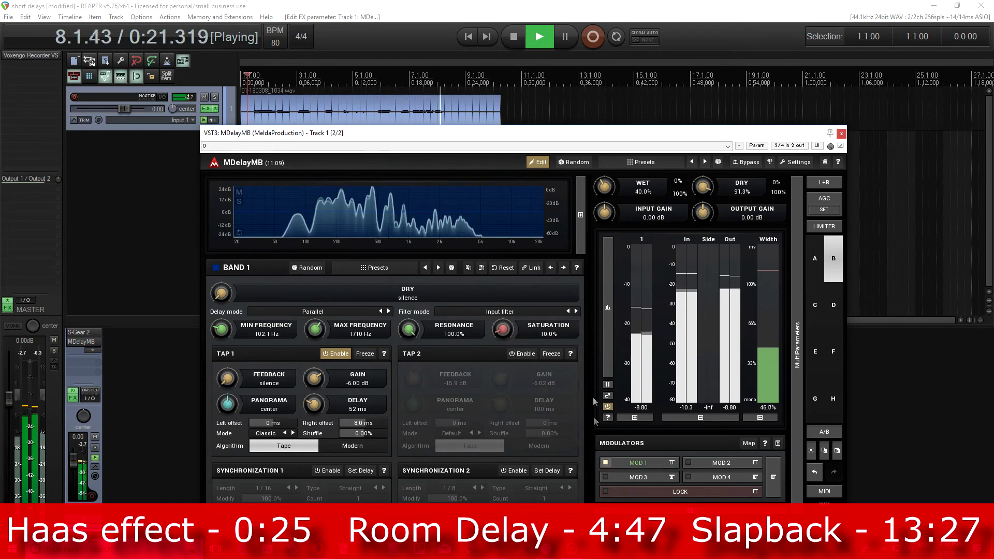
pyautogui.click(514, 43)
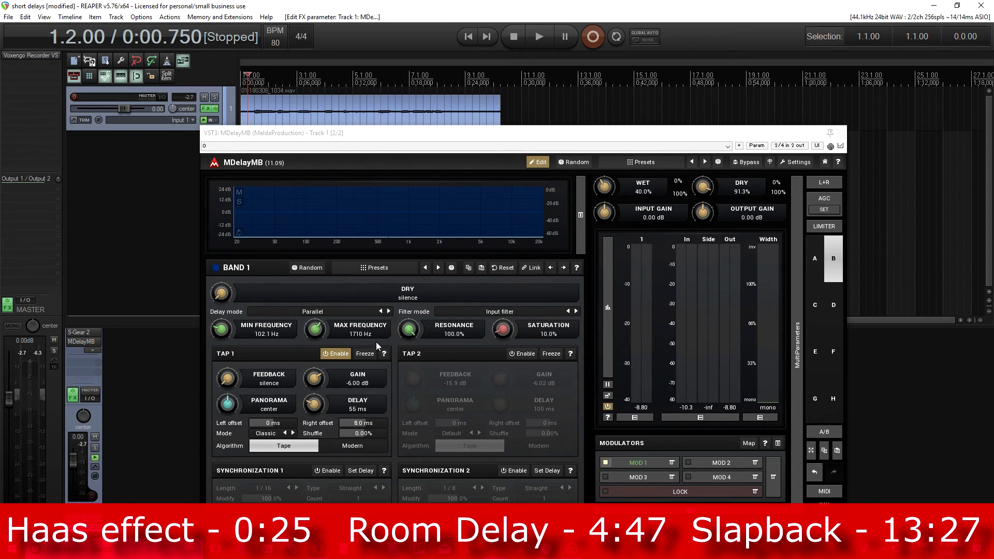
pyautogui.moveTo(315, 331); pyautogui.dragTo(317, 325)
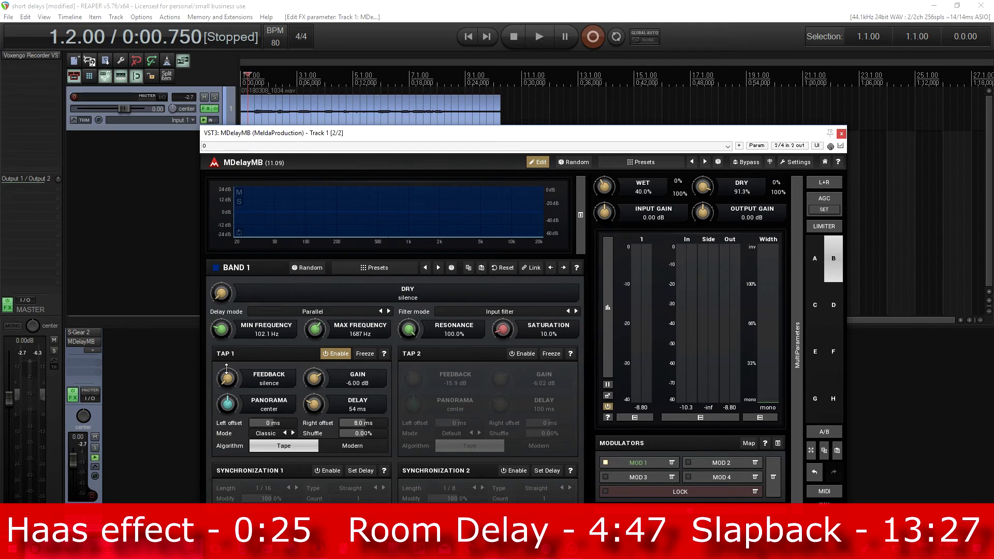
# Switch to settings slot C and set an unsynced Classic delay with centered panorama and 40% dry/wet
pyautogui.click(816, 306)
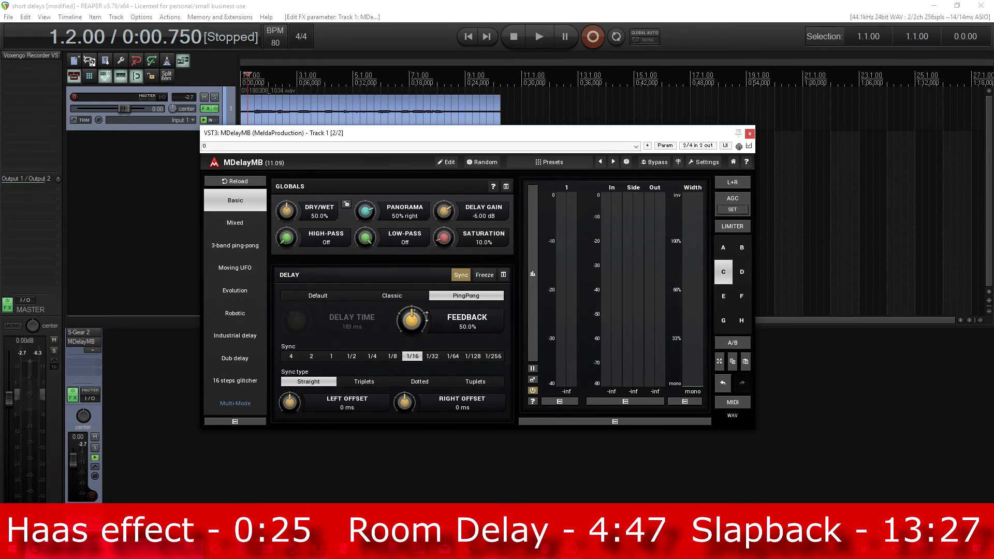
pyautogui.click(394, 297)
pyautogui.click(460, 276)
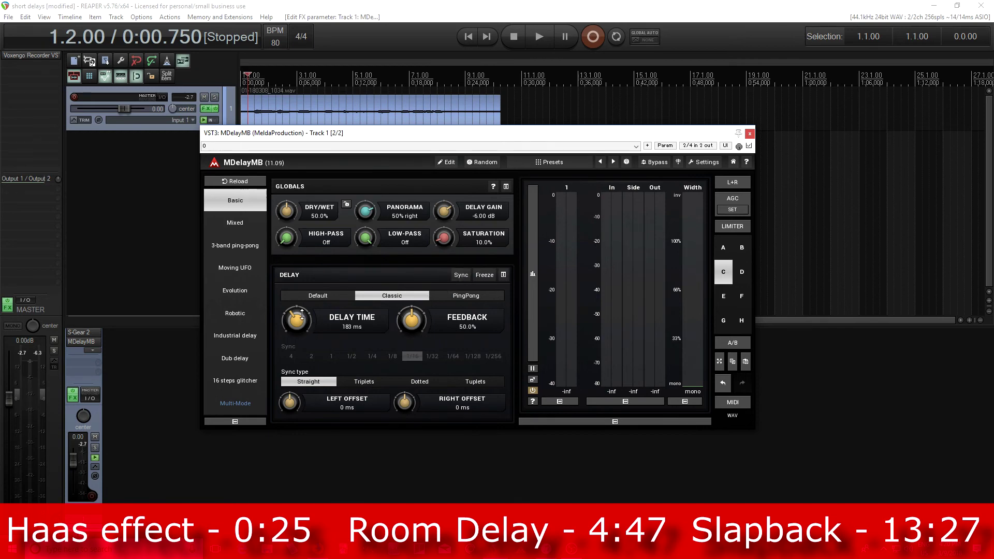
pyautogui.doubleClick(365, 211)
pyautogui.moveTo(290, 210); pyautogui.dragTo(290, 221)
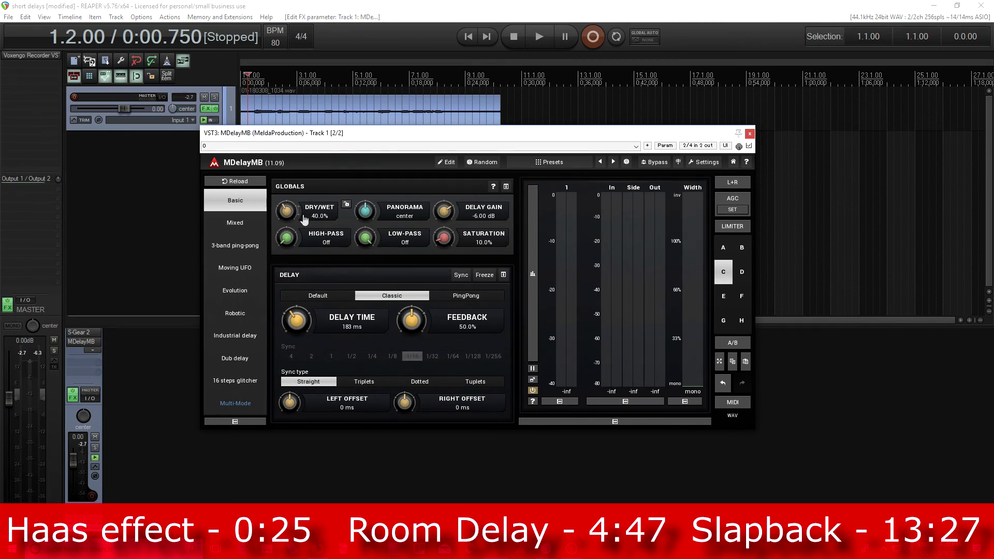
# Set the delay time to 100 ms, reset the feedback to 50%, and audition the slapback delay
pyautogui.moveTo(291, 321); pyautogui.dragTo(291, 337)
pyautogui.moveTo(412, 323); pyautogui.dragTo(417, 317)
pyautogui.doubleClick(417, 317)
pyautogui.click(539, 37)
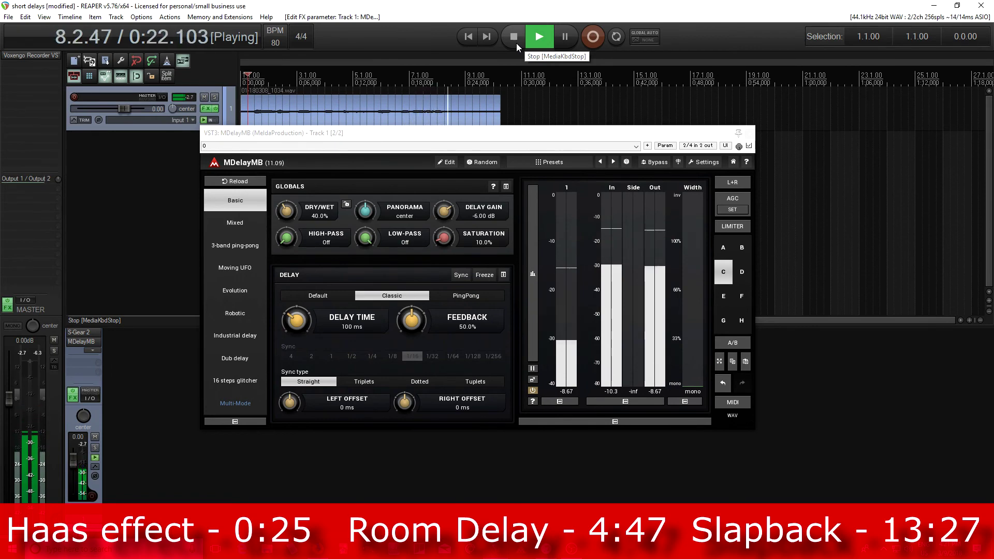
pyautogui.click(516, 42)
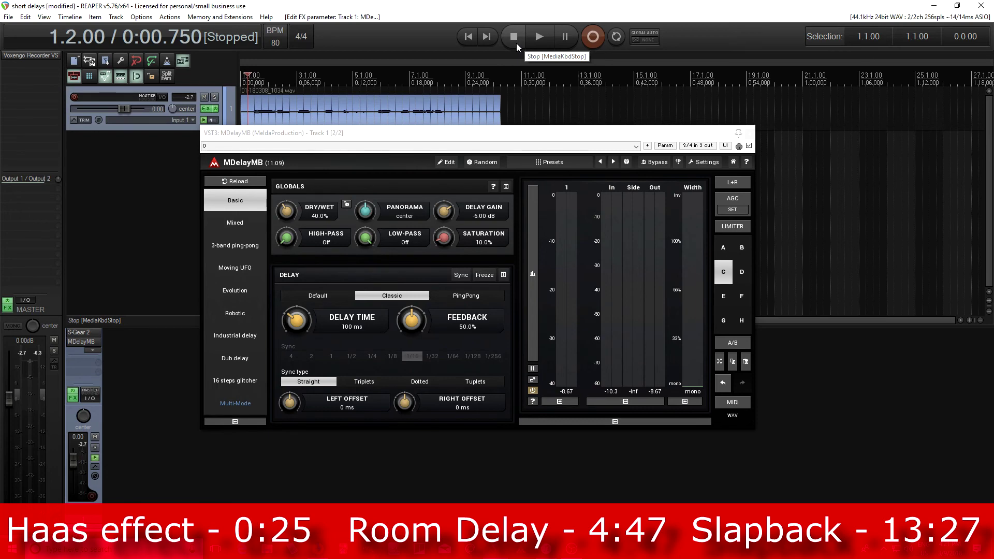
# Set the low-pass filter to 2133 Hz and the delay time to 200 ms
pyautogui.moveTo(286, 237)
pyautogui.mouseDown()
pyautogui.moveTo(286, 228)
pyautogui.moveTo(286, 243)
pyautogui.mouseUp()
pyautogui.moveTo(365, 237); pyautogui.dragTo(366, 249)
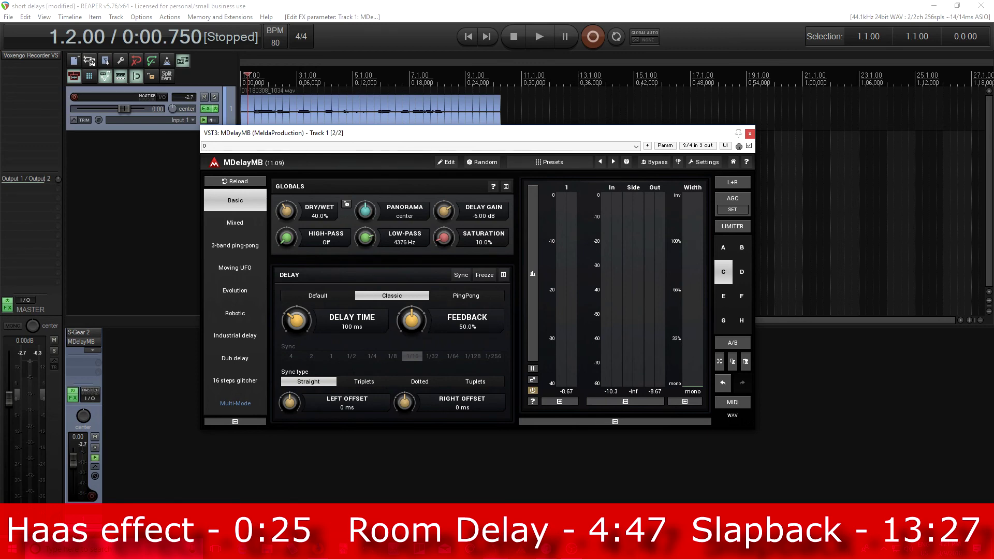
pyautogui.moveTo(366, 249); pyautogui.dragTo(366, 254)
pyautogui.doubleClick(296, 324)
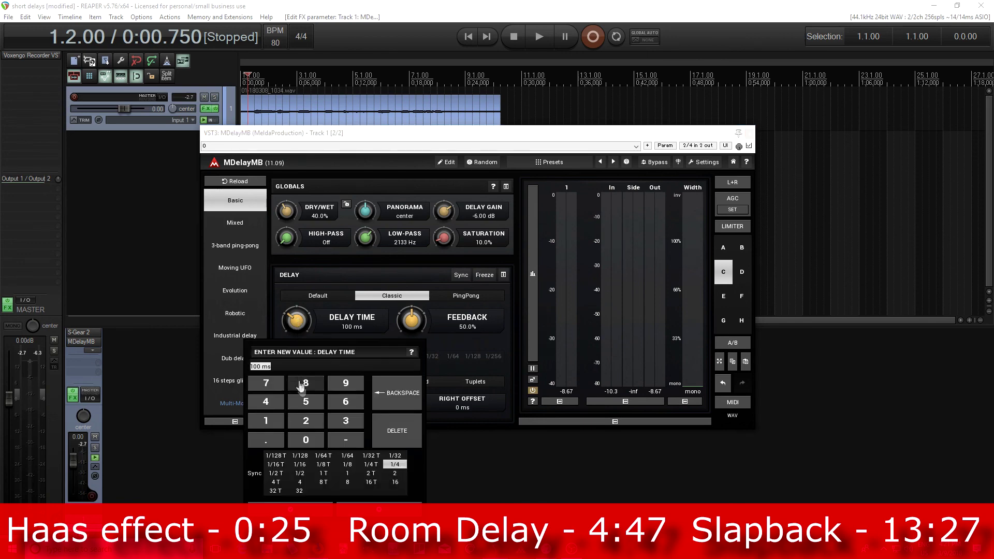
pyautogui.click(304, 424)
pyautogui.click(305, 441)
pyautogui.click(306, 440)
pyautogui.press('Return')
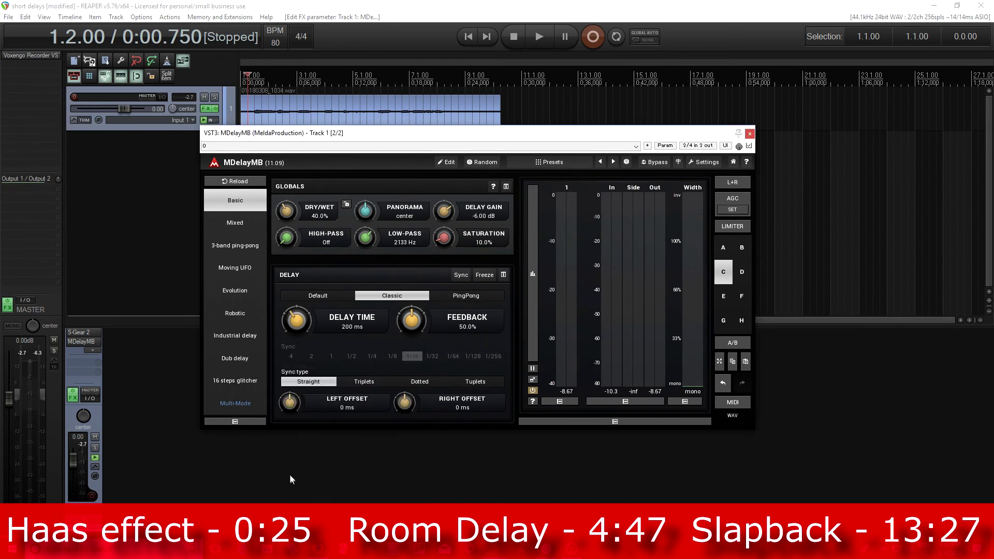
# Set the low-pass filter to 2735 Hz and reduce dry/wet to 32% while auditioning the 200 ms slapback
pyautogui.moveTo(365, 238); pyautogui.dragTo(365, 233)
pyautogui.click(545, 29)
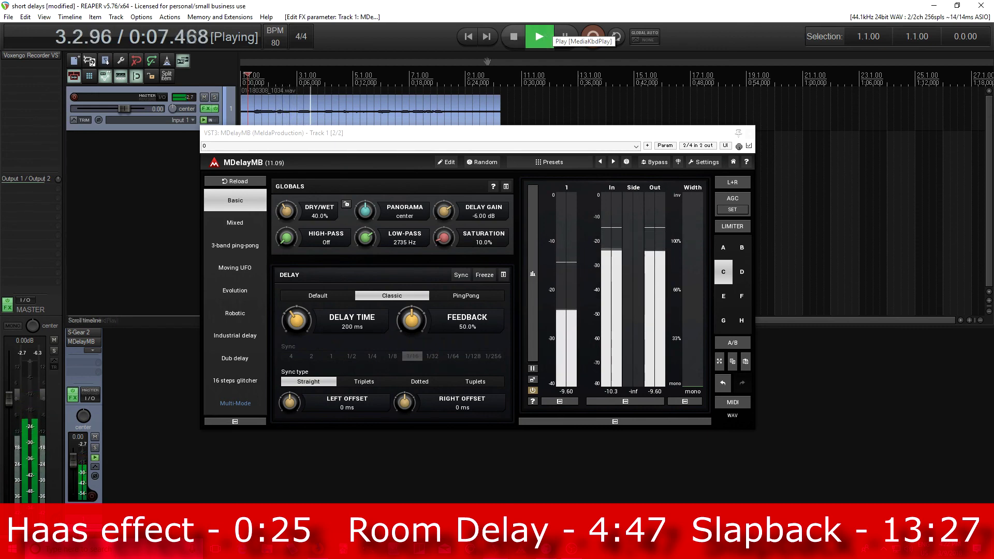
pyautogui.moveTo(287, 210); pyautogui.dragTo(287, 215)
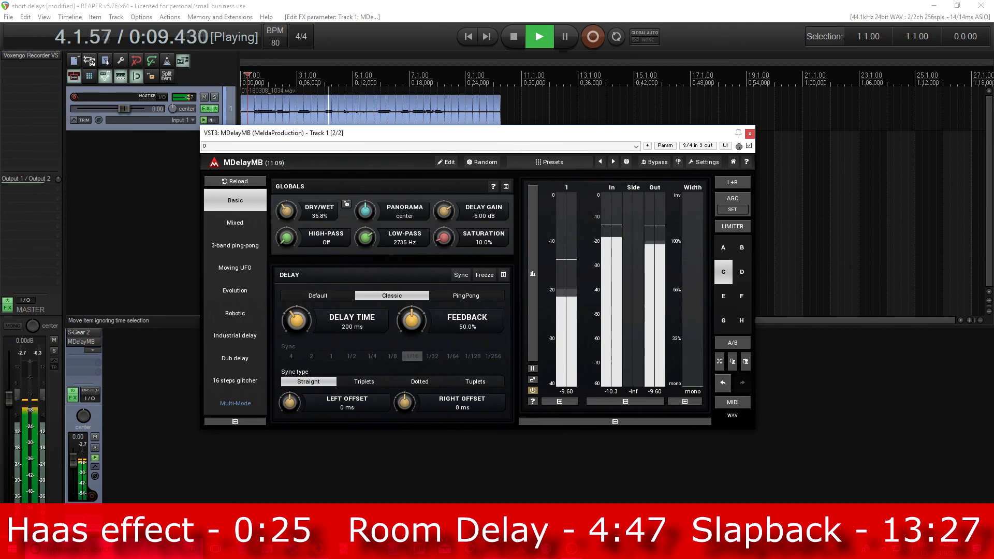
pyautogui.moveTo(287, 215); pyautogui.dragTo(286, 219)
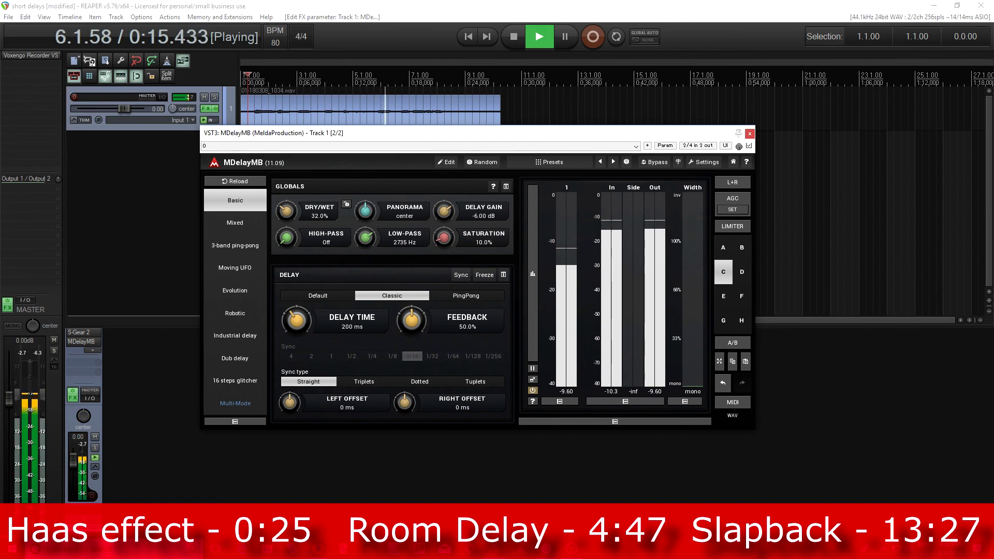
pyautogui.click(519, 41)
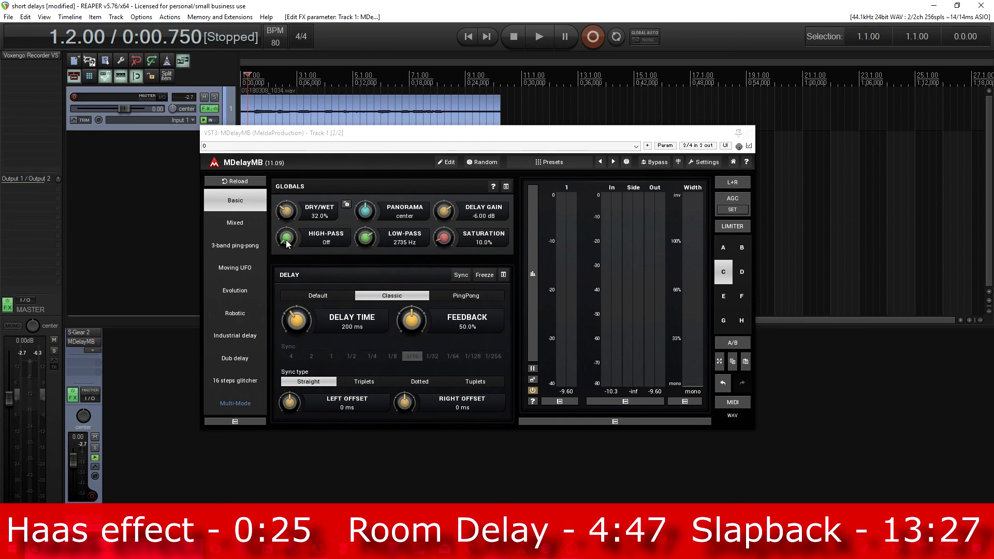
# Set the high-pass filter to 123.9 Hz
pyautogui.moveTo(288, 239)
pyautogui.mouseDown()
pyautogui.moveTo(288, 220)
pyautogui.moveTo(286, 240)
pyautogui.mouseUp()
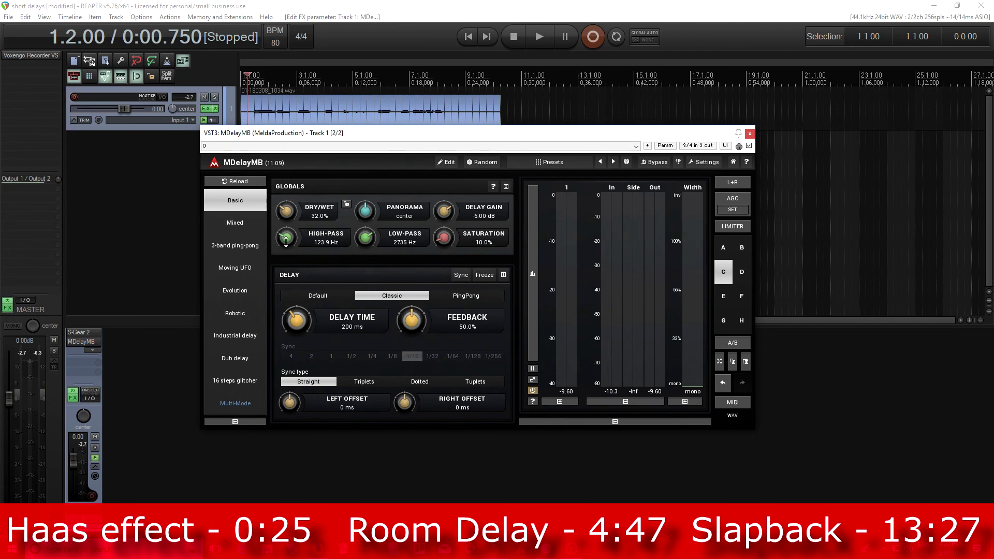